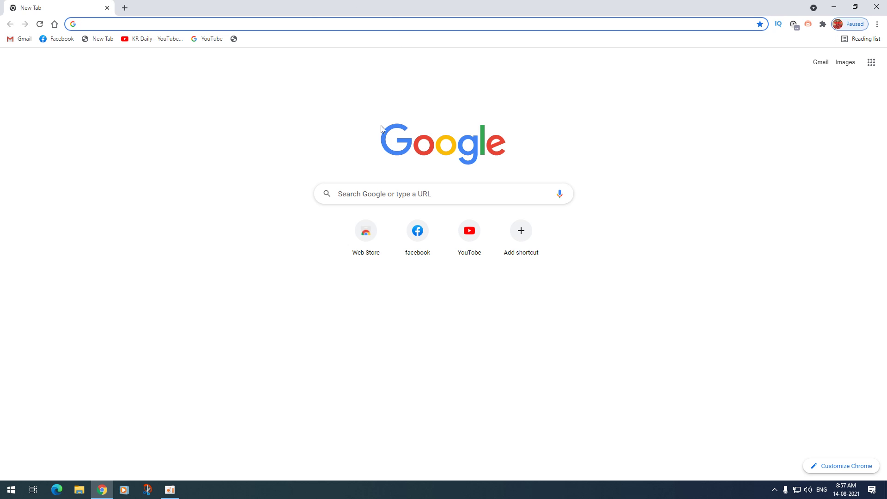
Open Google Forms from the Google apps list and sign in with the saved account.
left_click(871, 63)
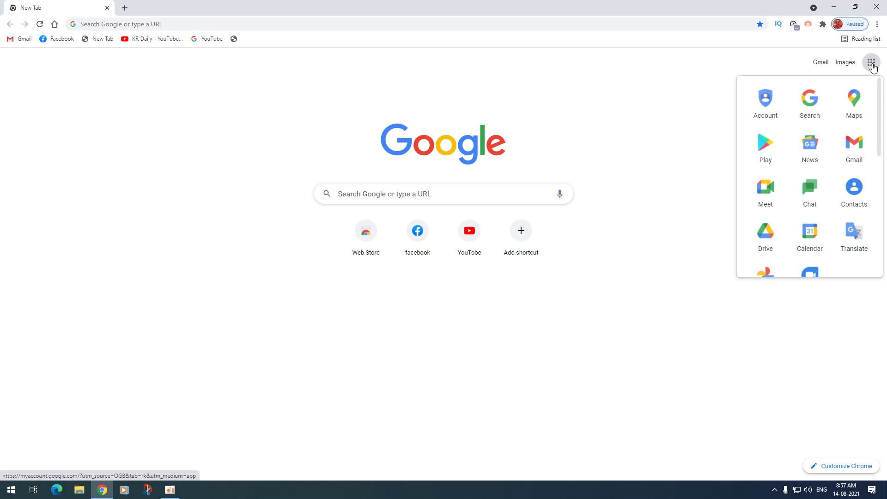
scroll(831, 161, "down", 5)
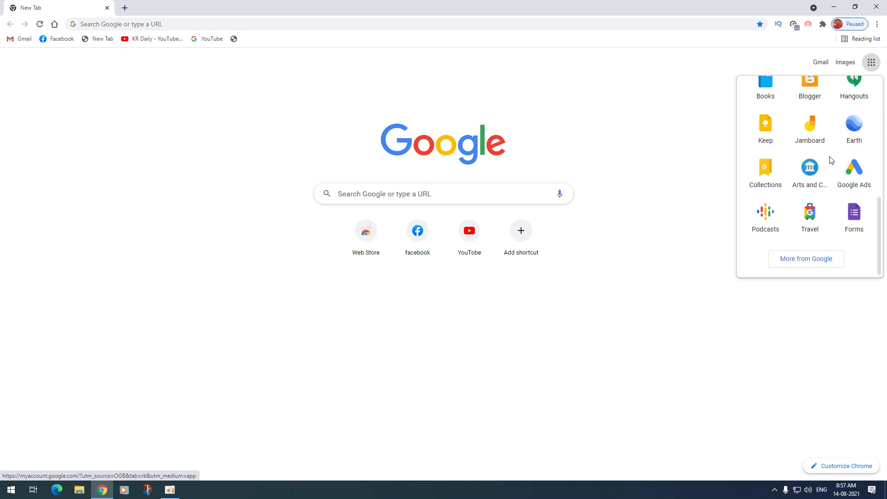
left_click(862, 221)
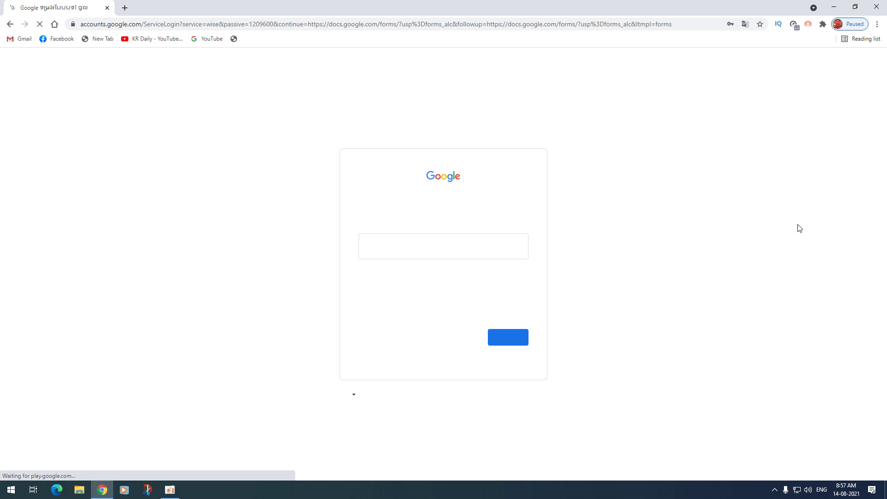
left_click(508, 337)
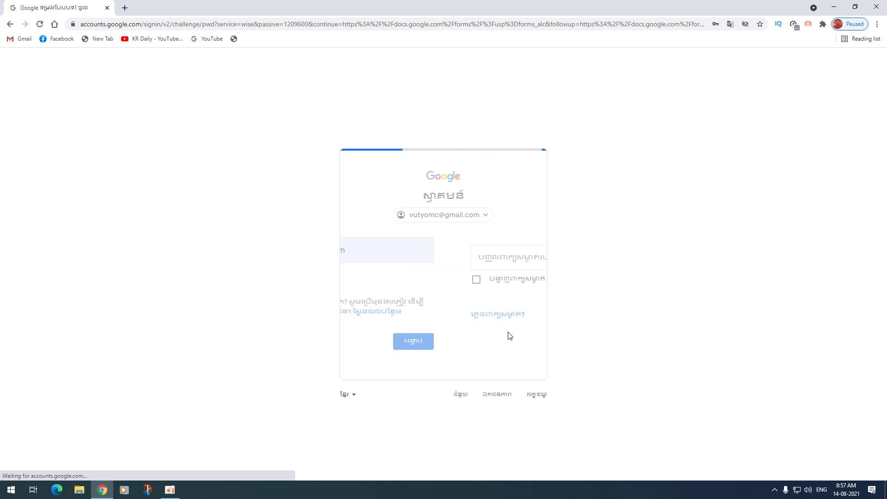
left_click(508, 316)
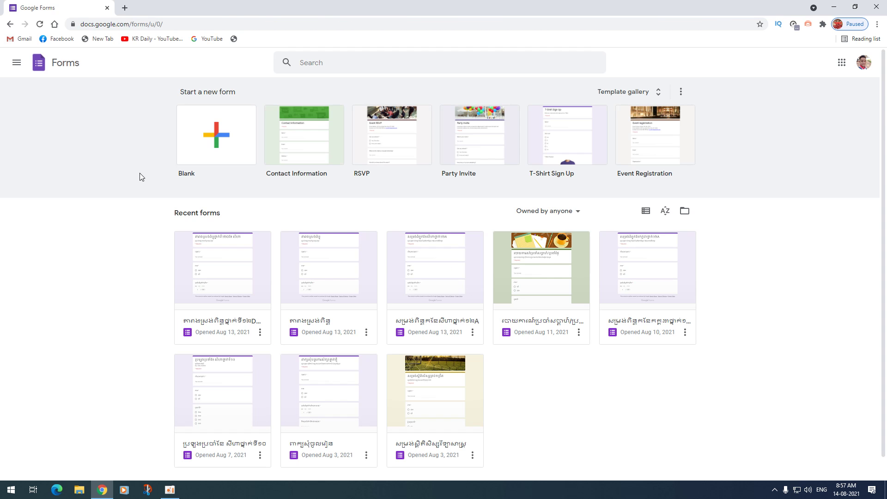
Create a blank form and title it "ប្រឡងប្រចាំខែ".
left_click(209, 130)
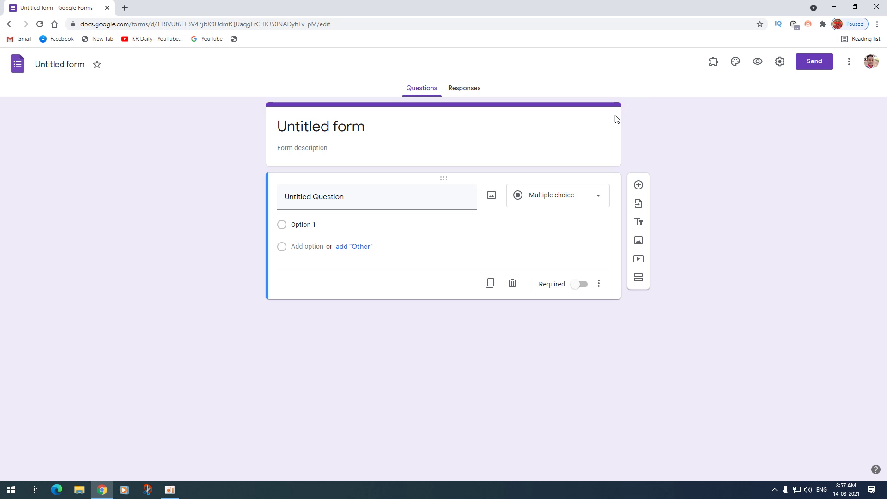
left_click(78, 65)
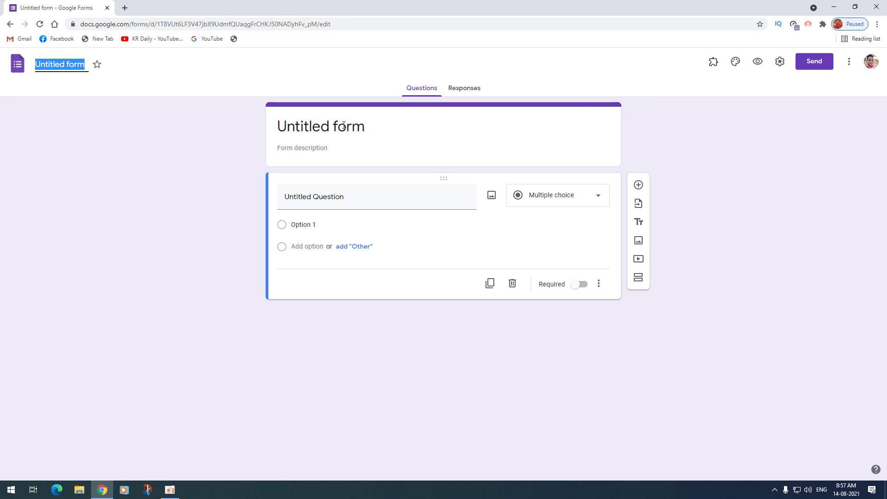
left_click(58, 65)
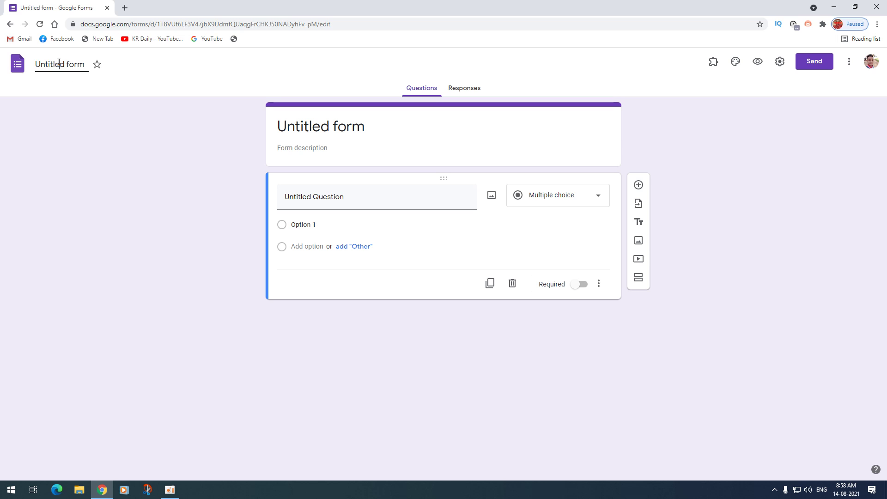
left_click(51, 63)
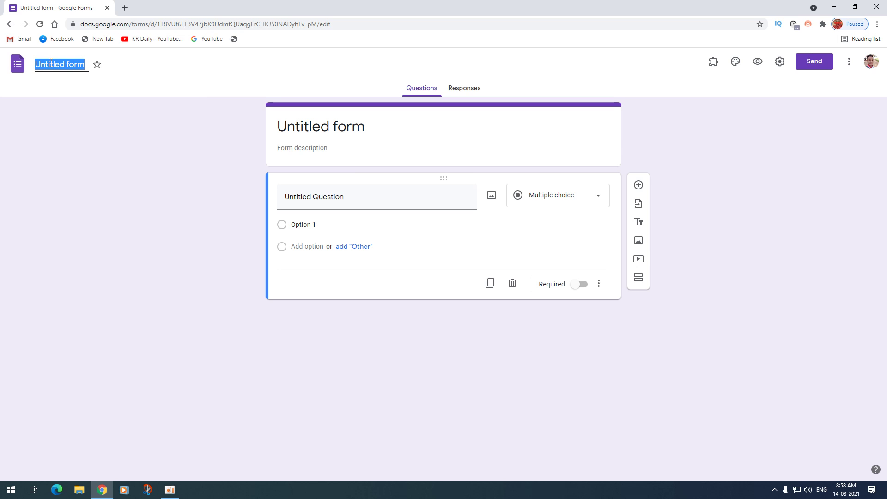
key("alt+shift")
type("ប្រឡង")
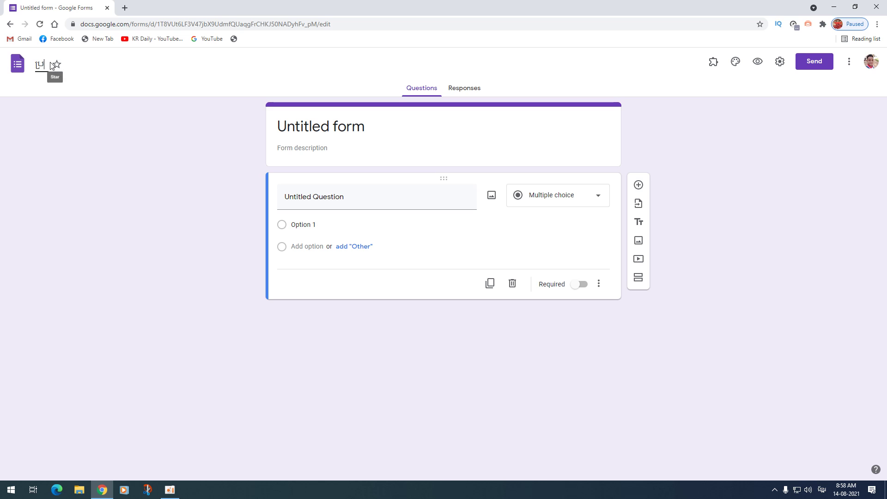
type("ប្រចាំខែ")
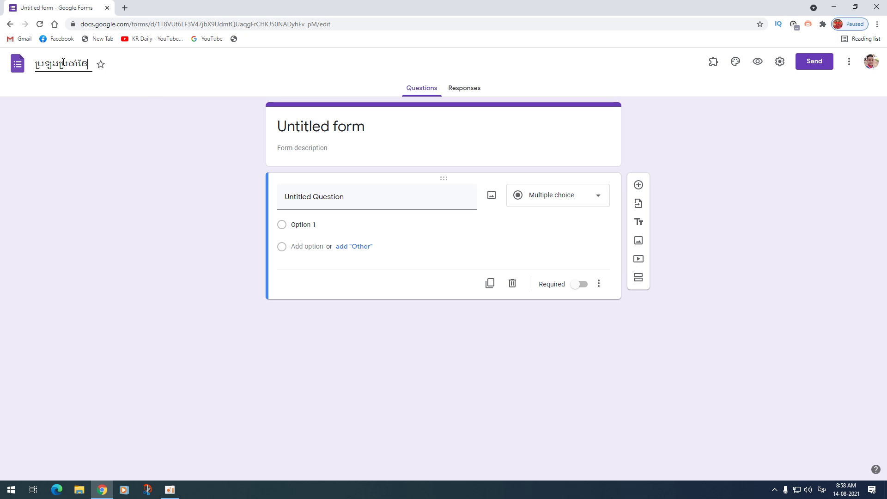
left_click(68, 218)
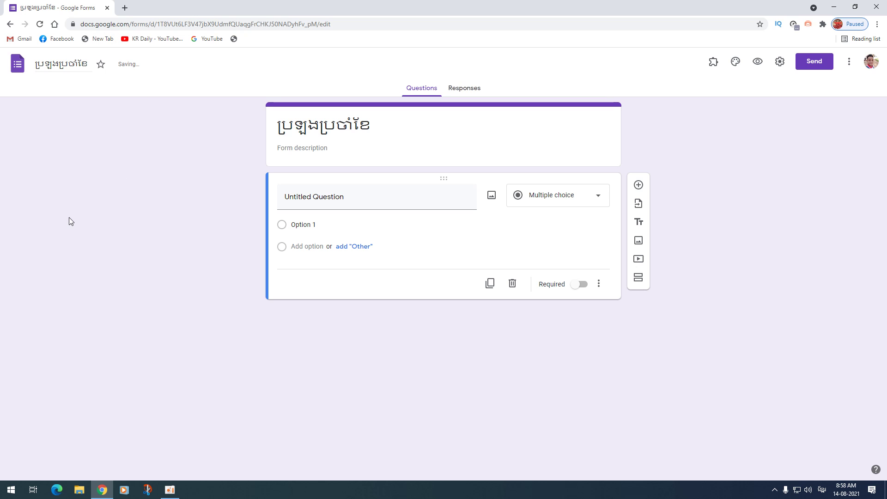
Fill in the form description with two dotted blank lines, "មុខវិជ្ជា............" and "រយៈពេល............នាទី".
left_click(309, 149)
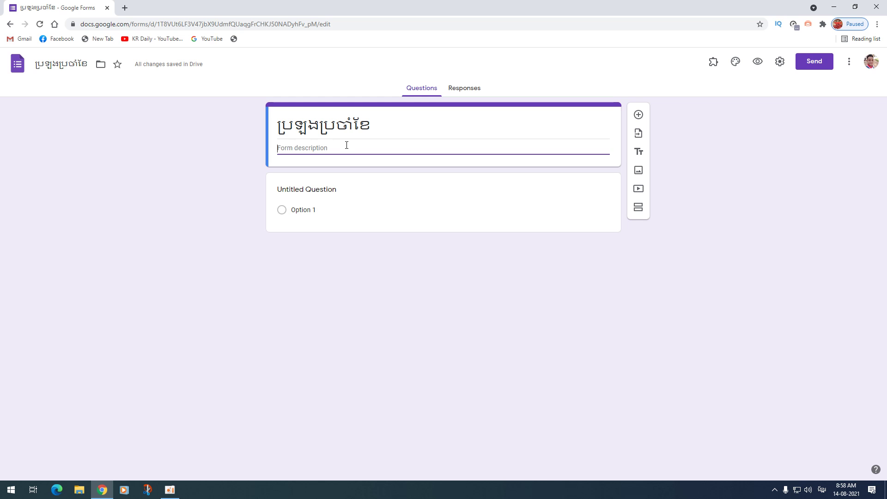
type("មុខែ")
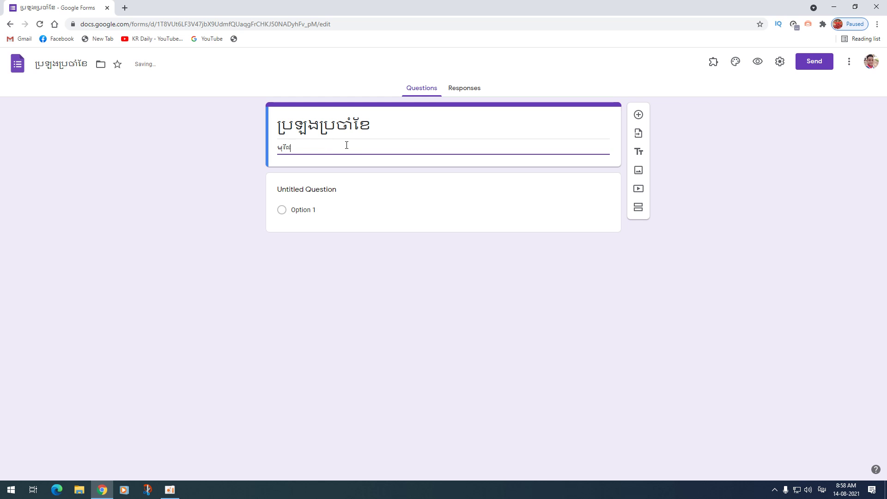
type("ា............")
key("Return")
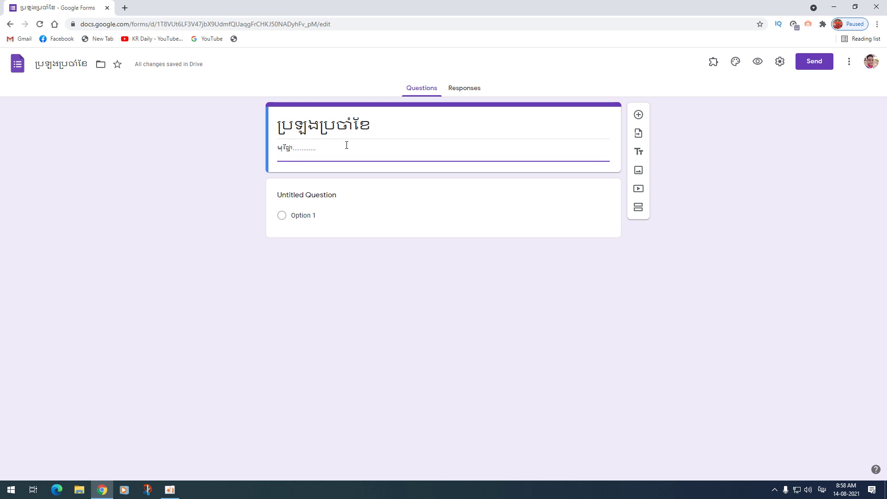
type("យេះពេល............នាទី")
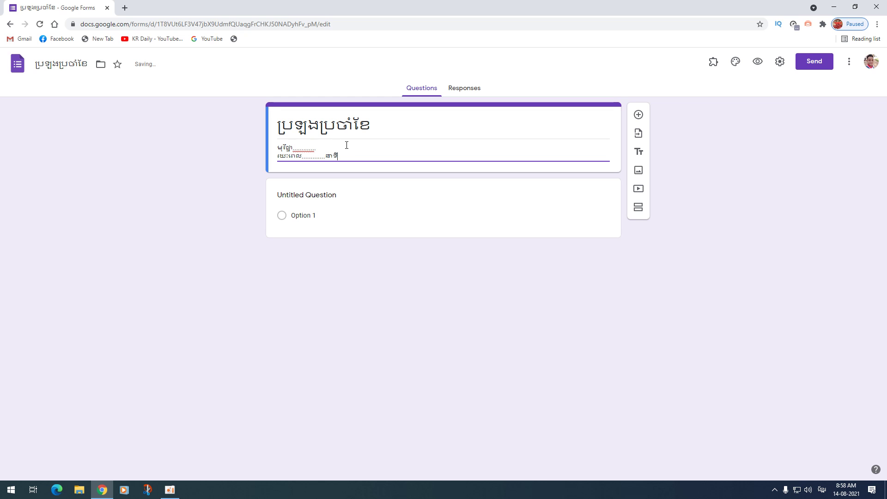
key("Return")
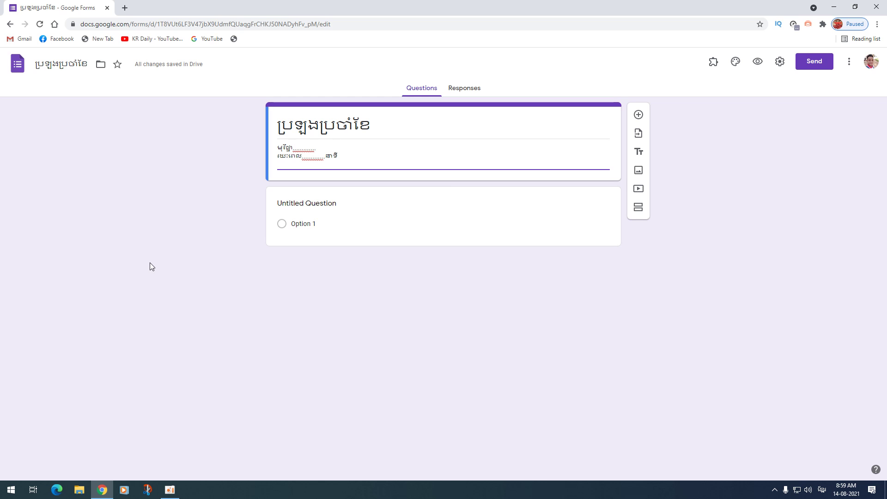
Set up the first question as a required short-answer question titled "ឈ្មោះសិស្ស".
left_click(298, 203)
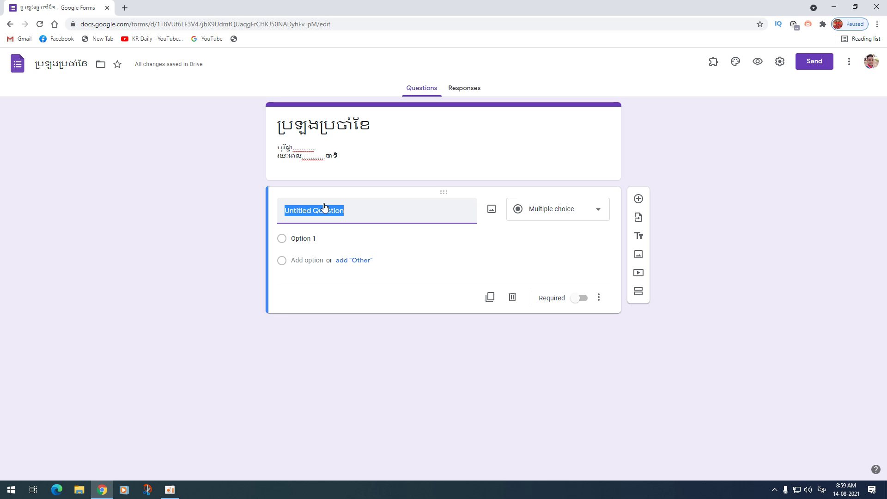
type("ឈ")
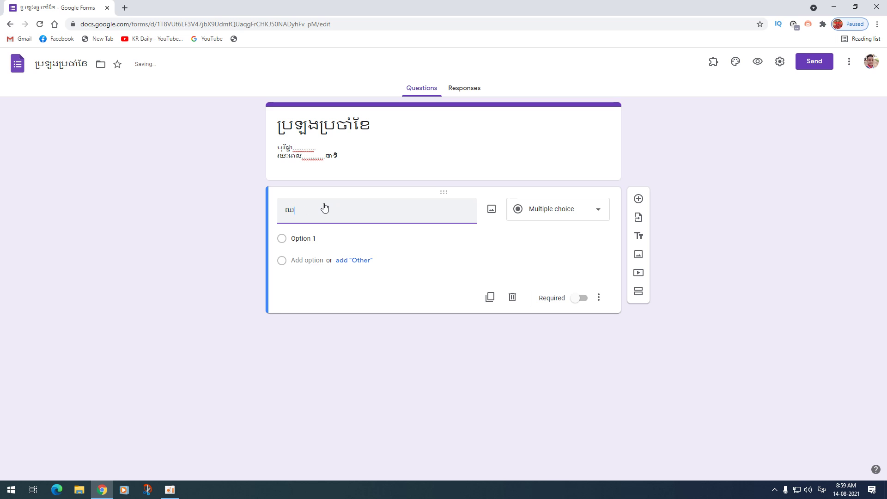
type("្មោះសិស្ស")
left_click(356, 387)
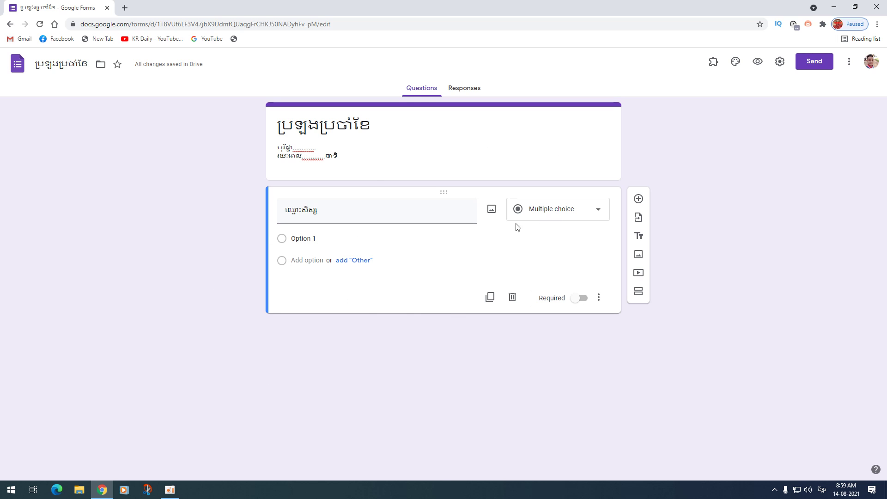
left_click(549, 220)
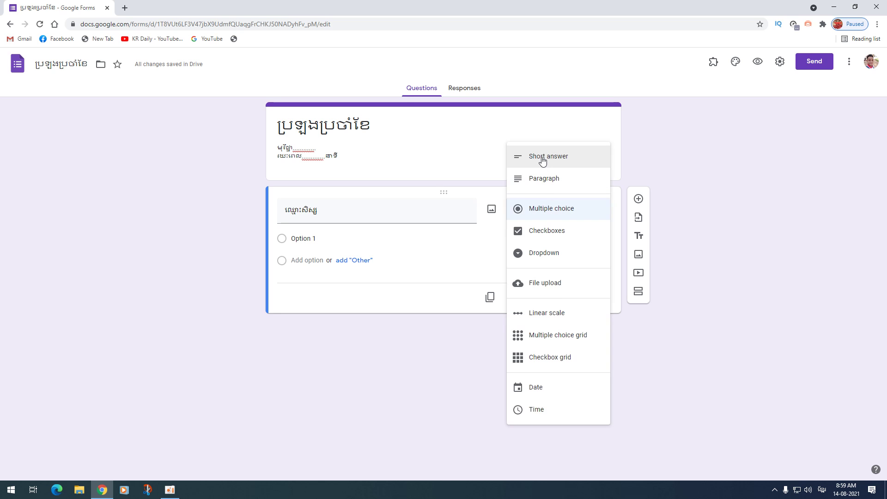
left_click(548, 159)
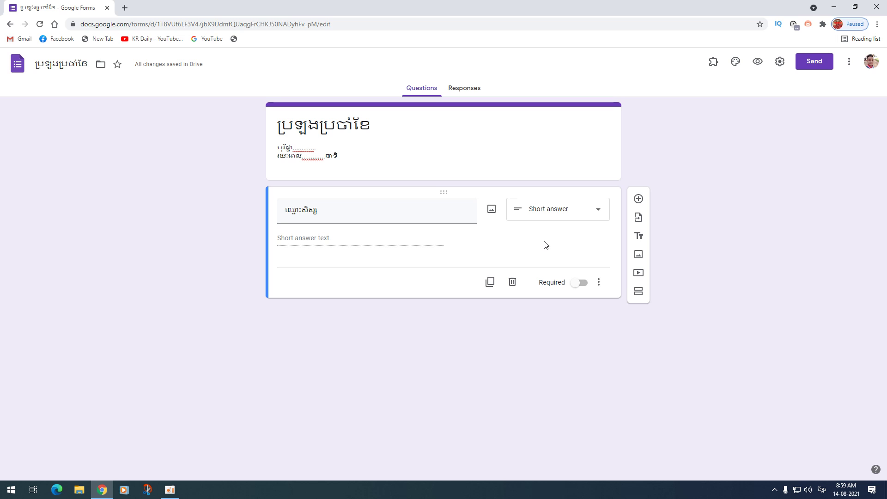
left_click(579, 284)
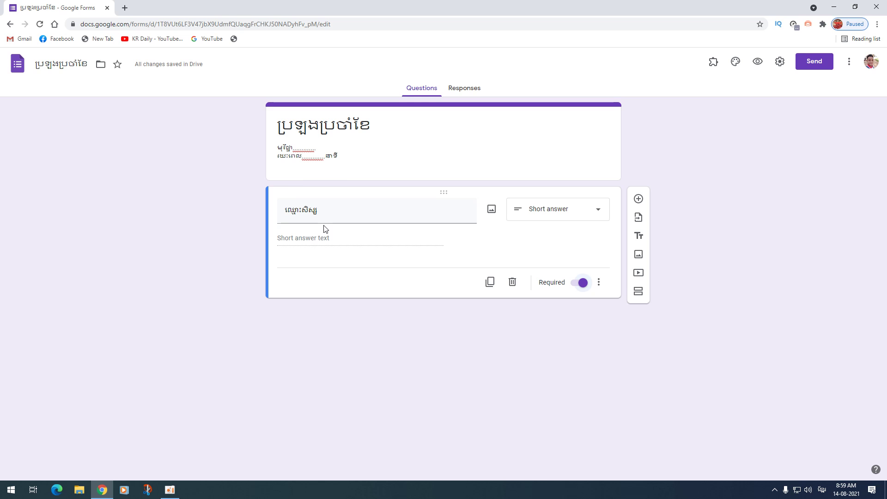
Add a required multiple-choice question "ភេទ" with the options "ប្រុស" and "ស្រី".
left_click(639, 200)
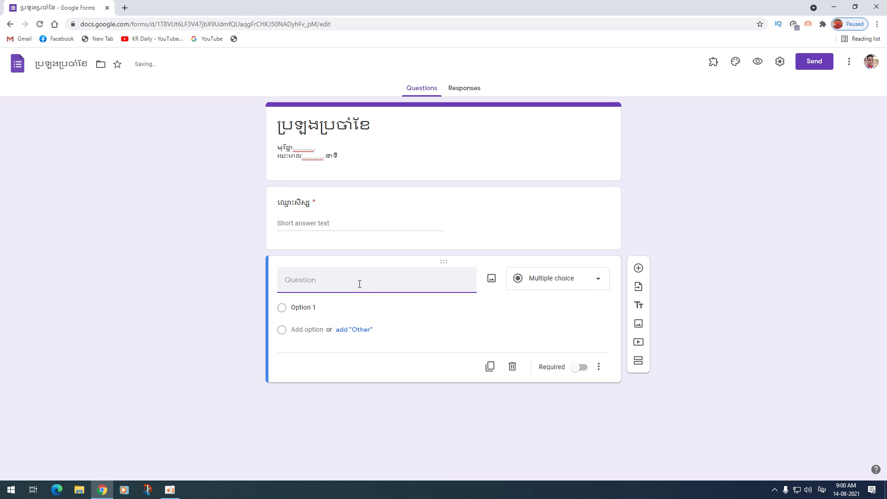
type("ភេទ")
left_click(346, 304)
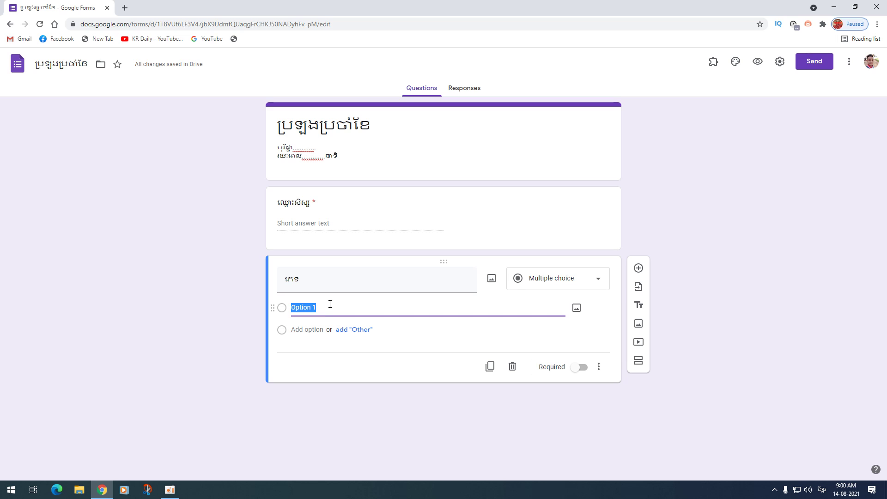
type("ប្រុស")
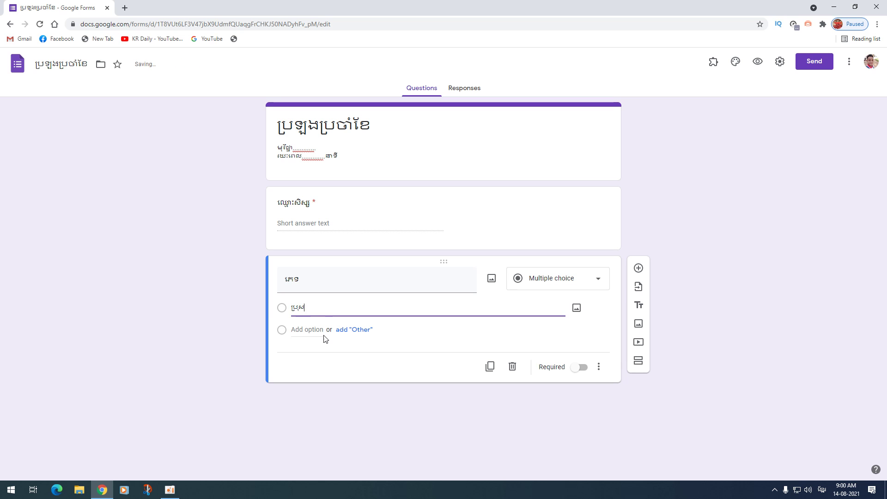
left_click(324, 329)
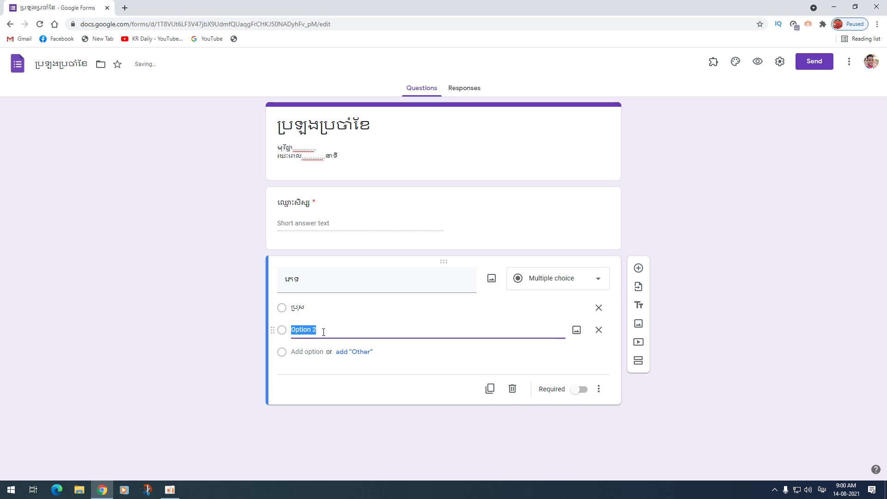
type("ស្រី")
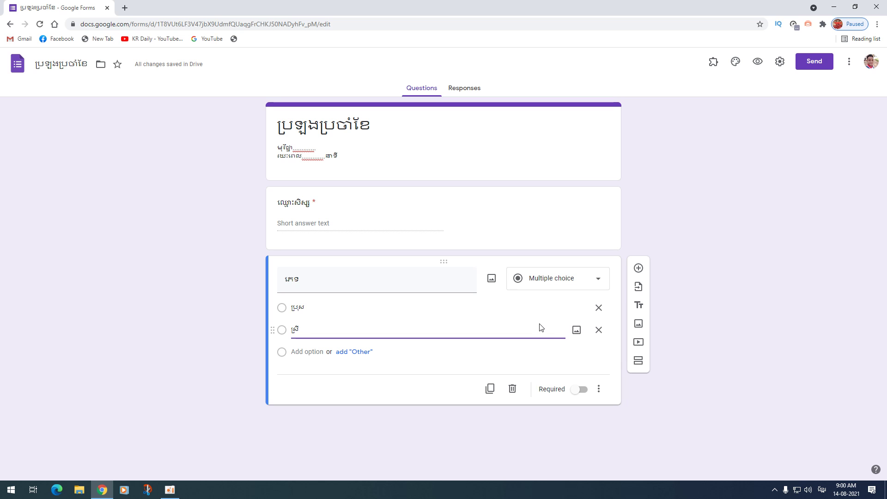
left_click(582, 390)
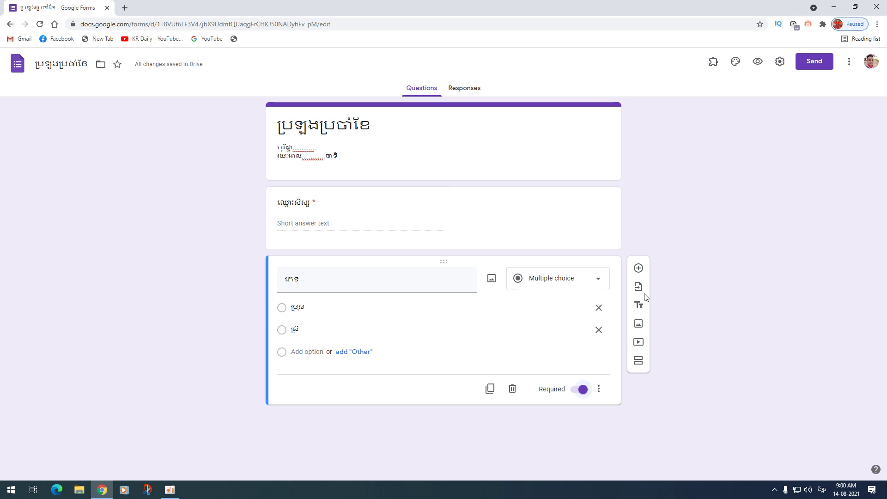
Add a multiple-choice question "ថ្នាក់ទី" with the options "10 ក", "10ខ" and "10 គ".
left_click(638, 268)
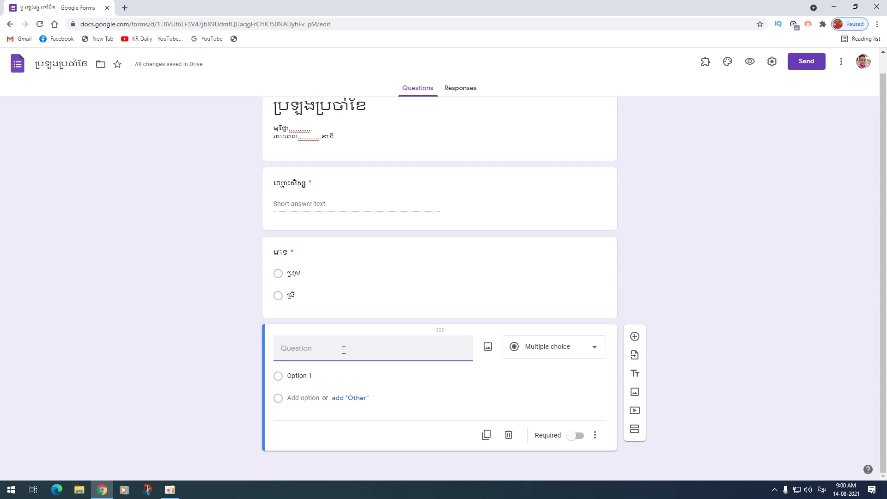
type("ផ្កាកទី")
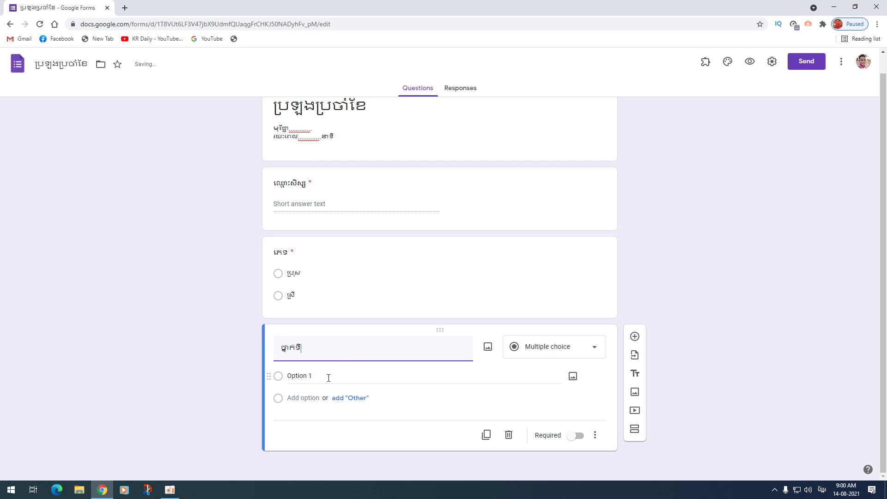
left_click(329, 377)
type("10")
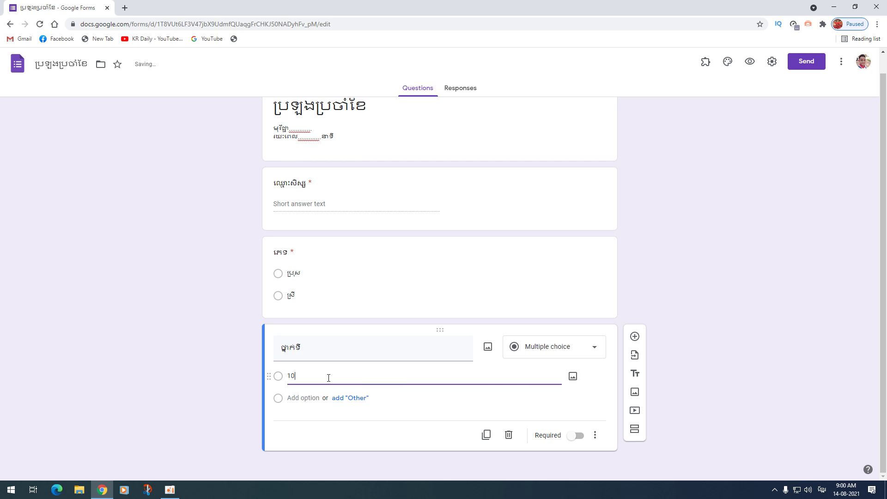
type(" ក")
left_click(317, 398)
type("11")
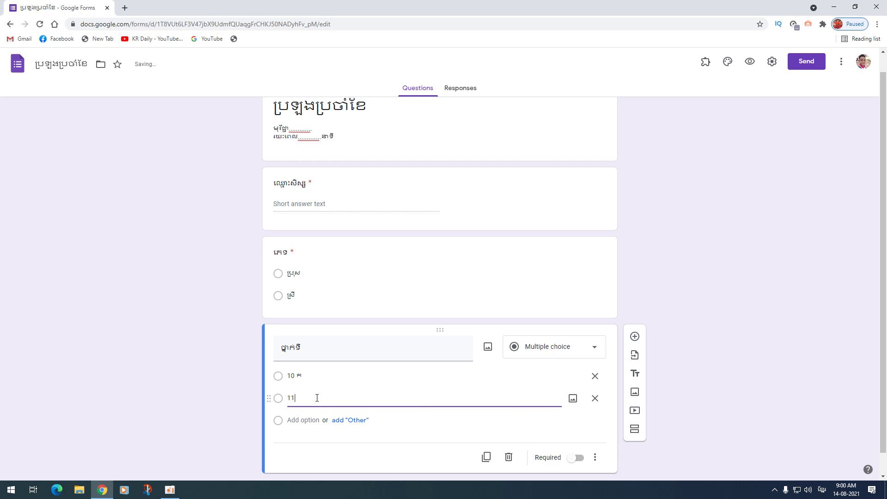
type("0ខ")
left_click(300, 420)
type("10")
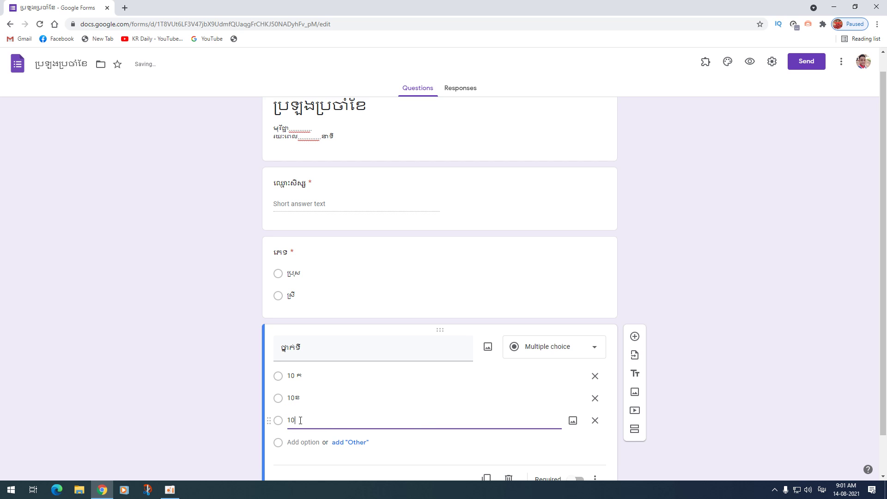
type(" ក")
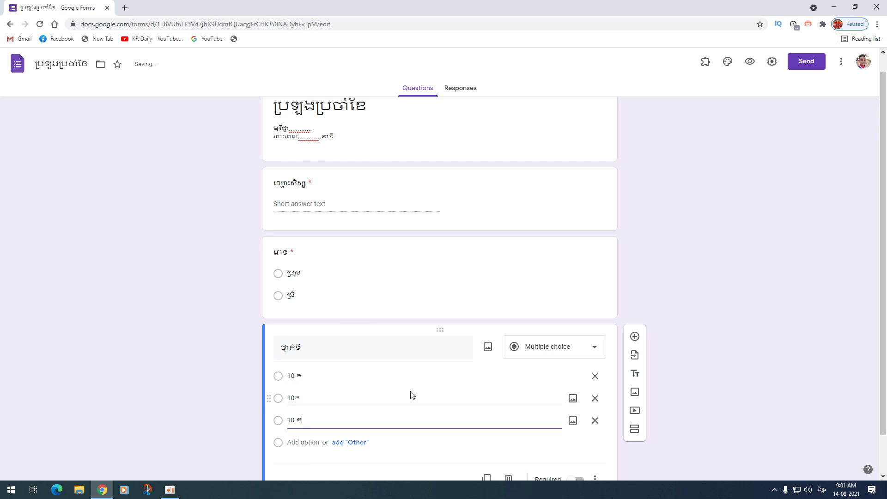
Make the "ថ្នាក់ទី" question required.
scroll(406, 376, "down", 1)
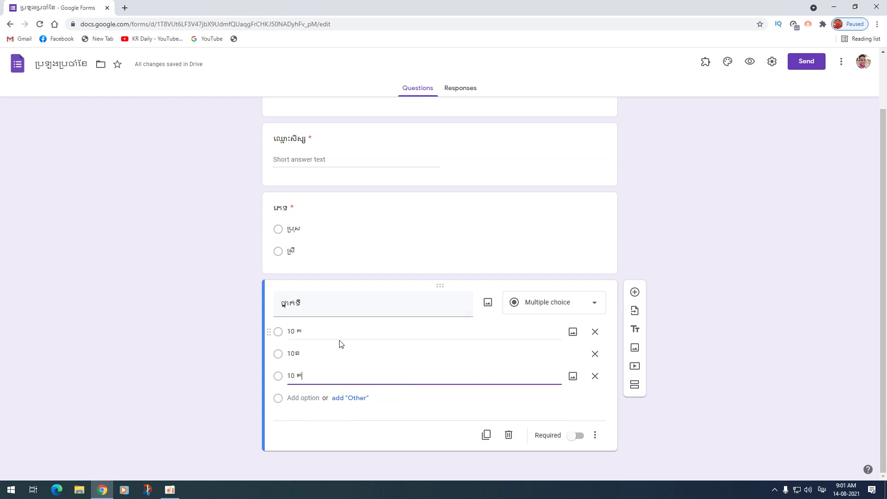
left_click(574, 436)
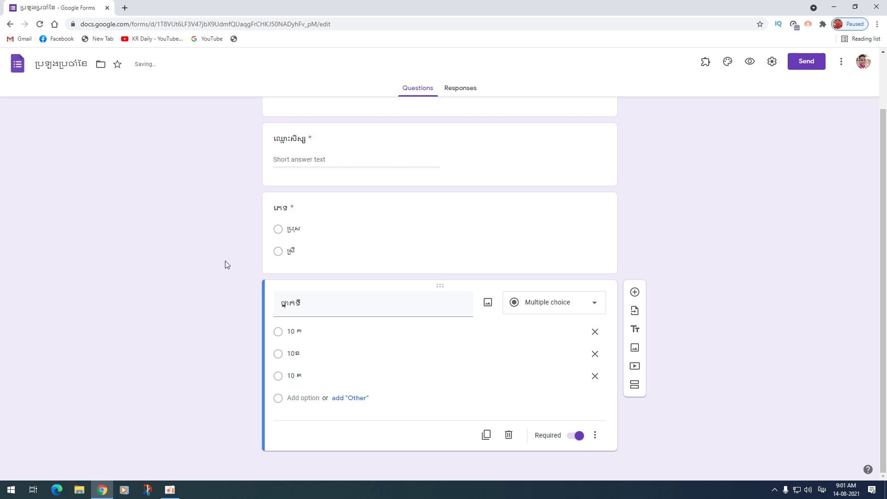
Add a new section after the "ថ្នាក់ទី" question and title it "សំណួរ".
scroll(226, 261, "up", 1)
scroll(226, 261, "up", 1)
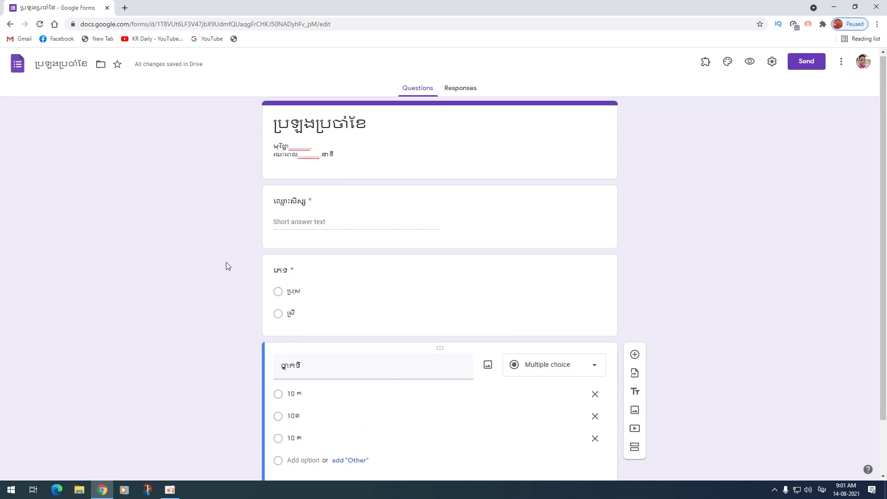
scroll(226, 262, "down", 2)
scroll(226, 262, "up", 2)
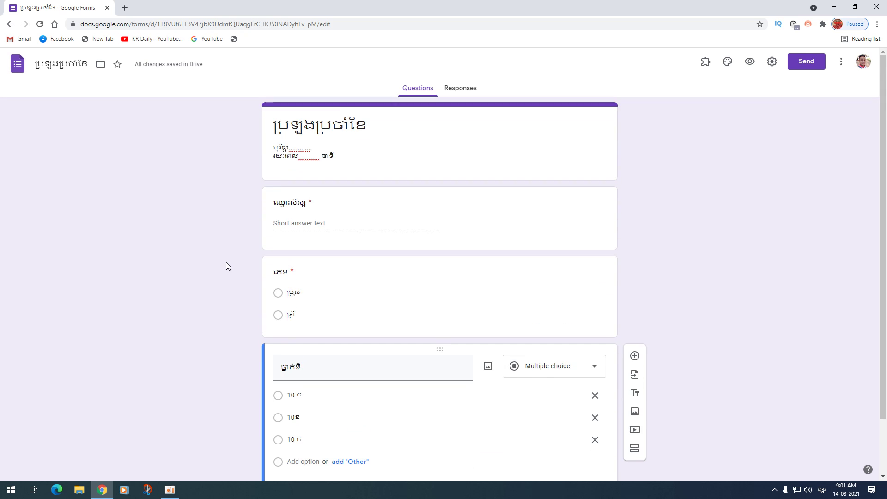
scroll(226, 262, "down", 2)
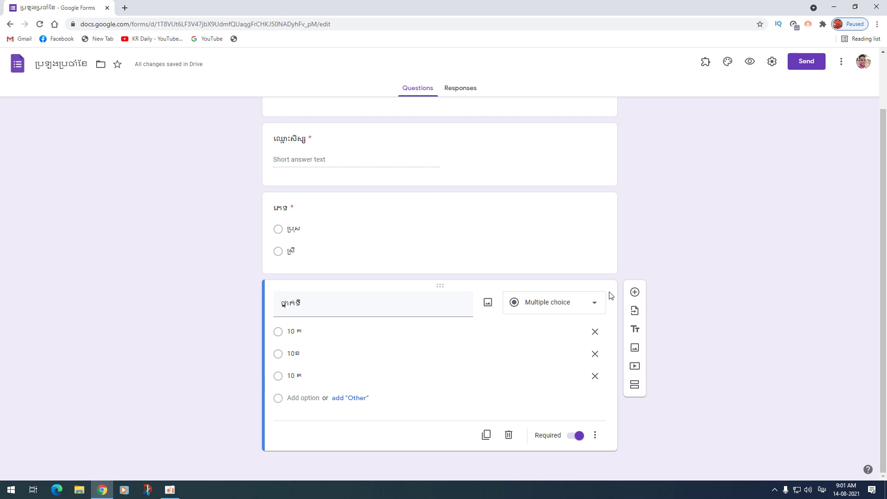
scroll(200, 301, "up", 2)
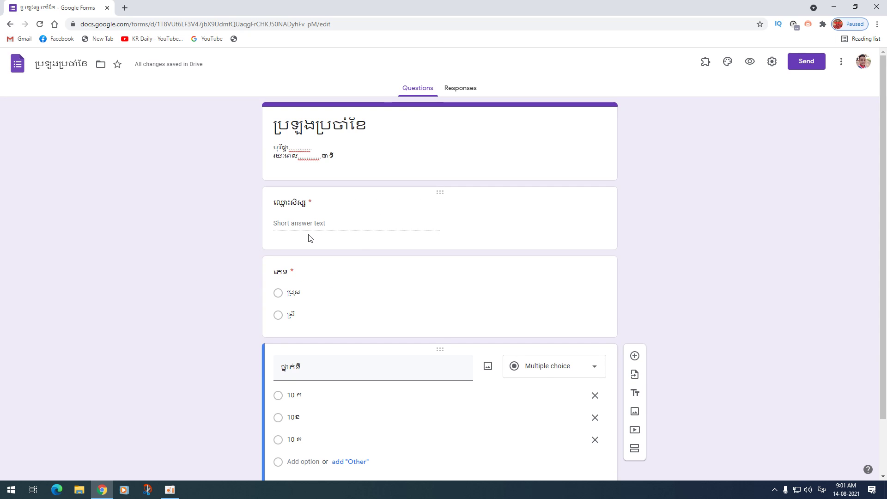
scroll(200, 301, "down", 2)
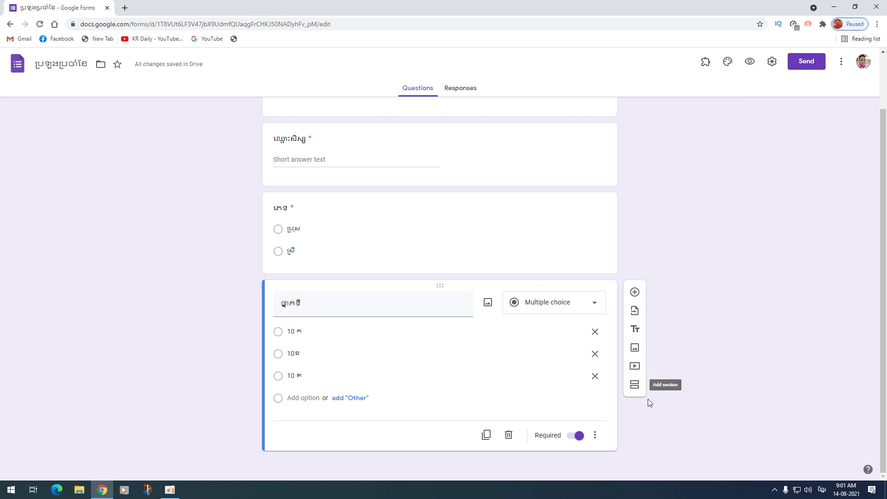
left_click(635, 387)
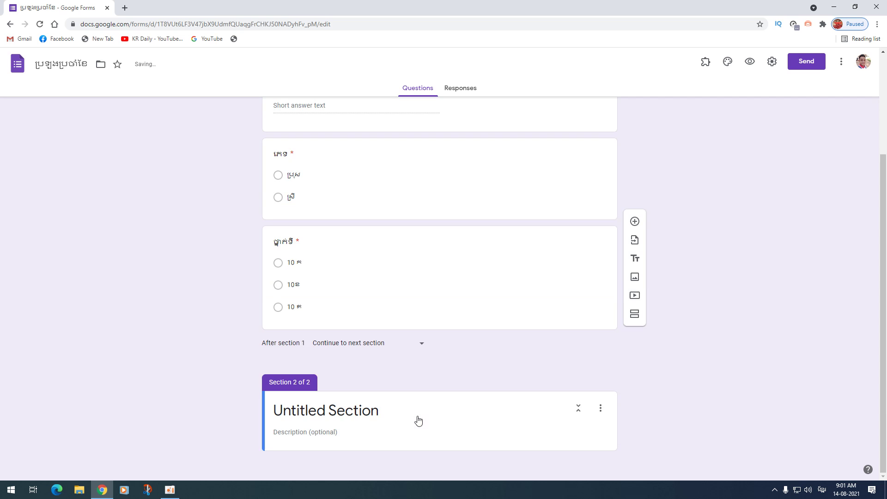
left_click(329, 410)
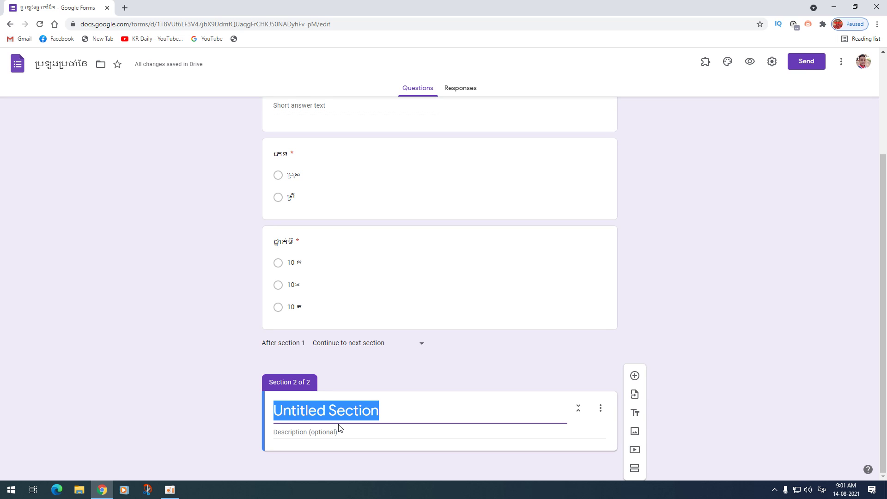
type("ស")
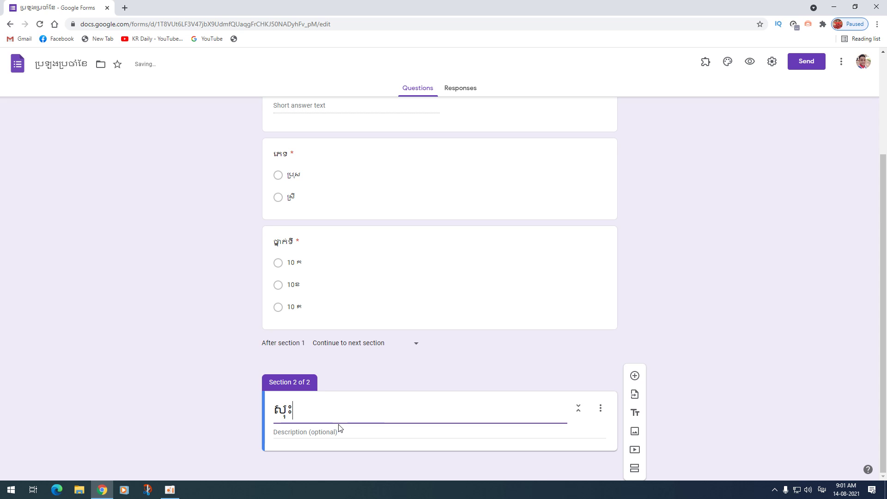
type("ំណួរ")
Fill in the "សំណួរ" section's description with "ចូរប្អូនជ្រើសរើសចម្លើយណាមួយដែលប្អូនគិតថាត្រឹមត្រូវតែមួយគត់".
left_click(340, 430)
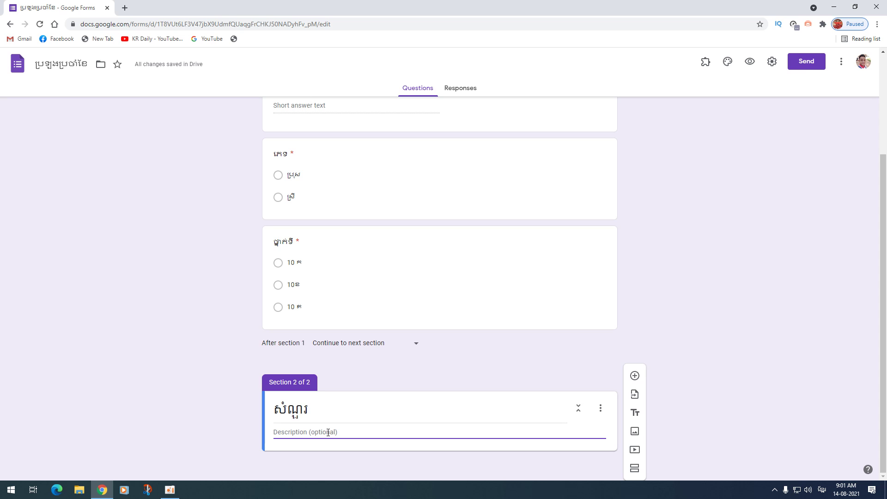
type("ចូរបេ")
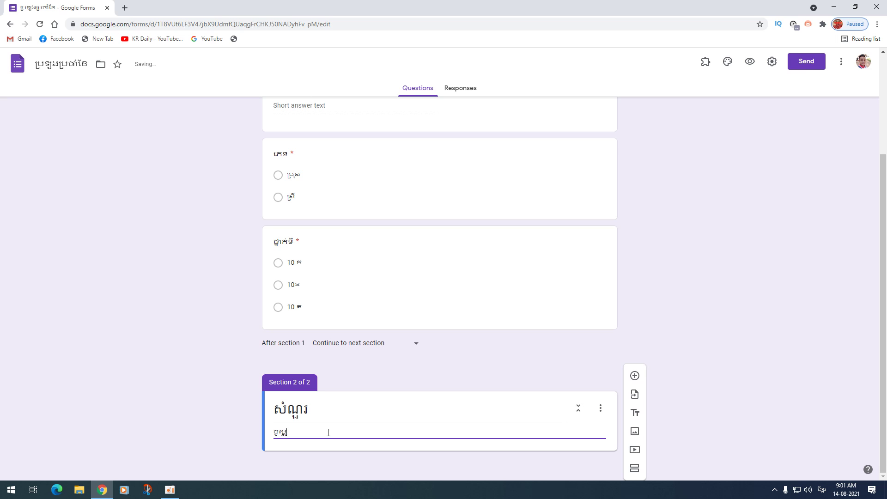
type("ើសរើសចម្លើយតណាមួយដែលប្អ")
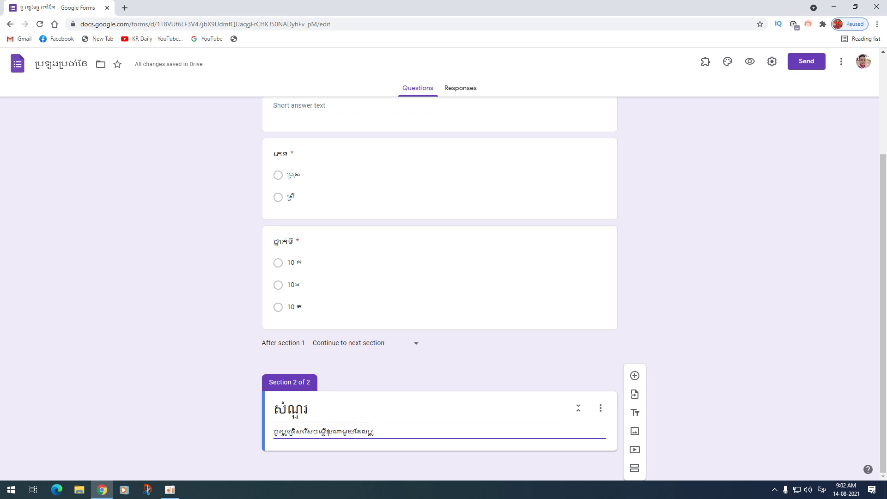
type("ូនគិតថាត្រឹមត្រូវតែ")
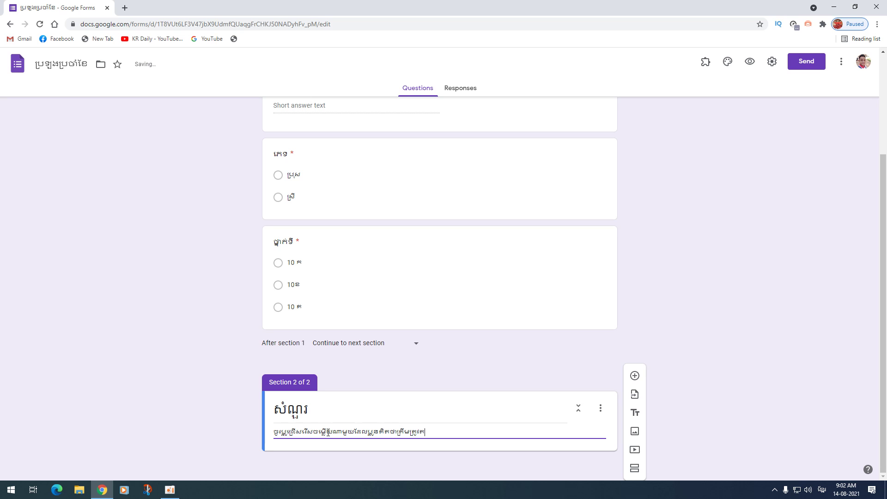
type("មួយគត់")
left_click(348, 408)
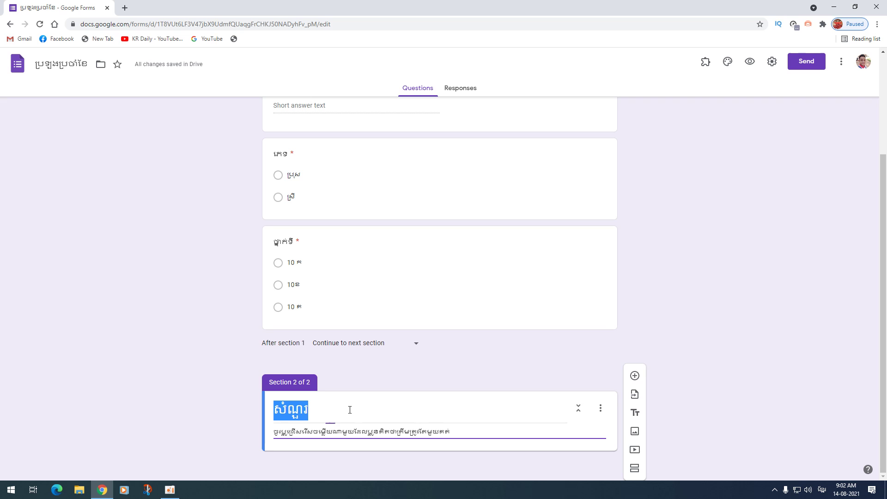
triple_click(462, 438)
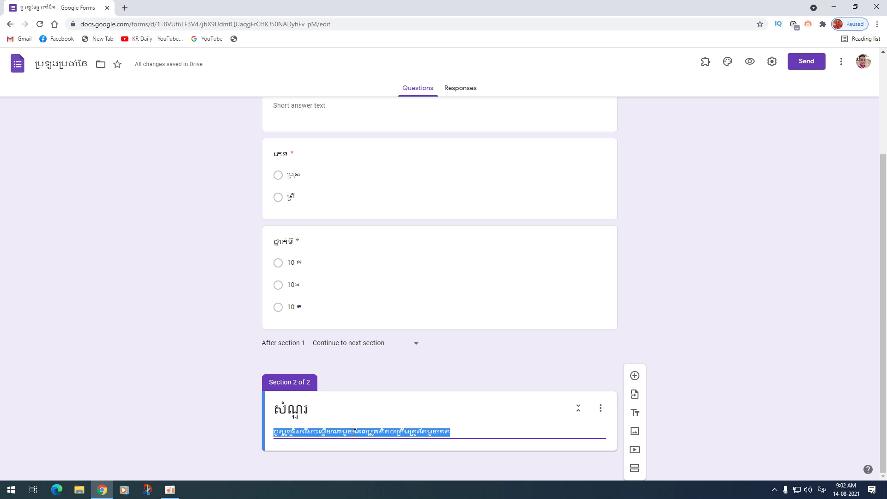
left_click(342, 432)
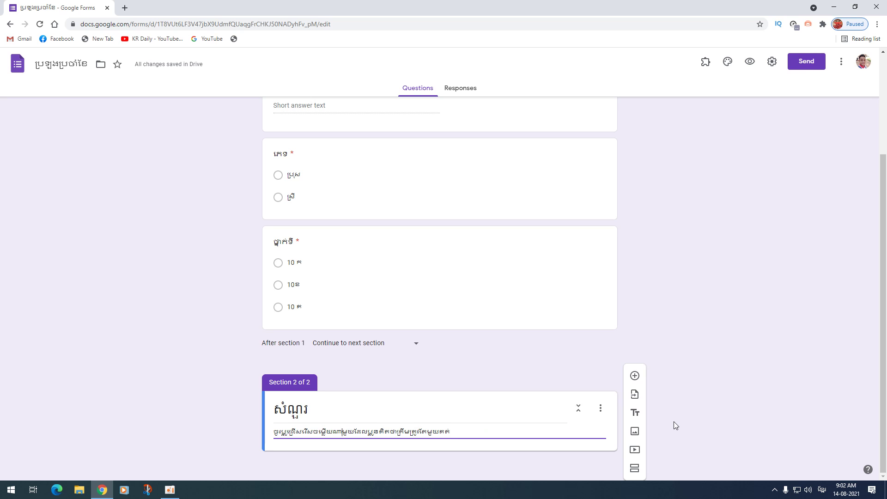
Add a multiple-choice question titled "តើកុំព្យូទ័រមានប៉ុន្មានប្រភេទ?" to the "សំណួរ" section.
left_click(634, 383)
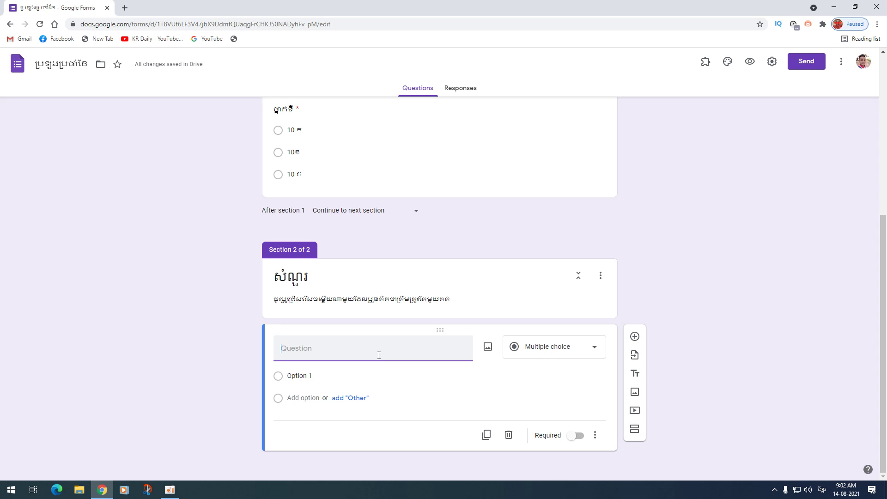
type("តើកុំព្យូទ័យ")
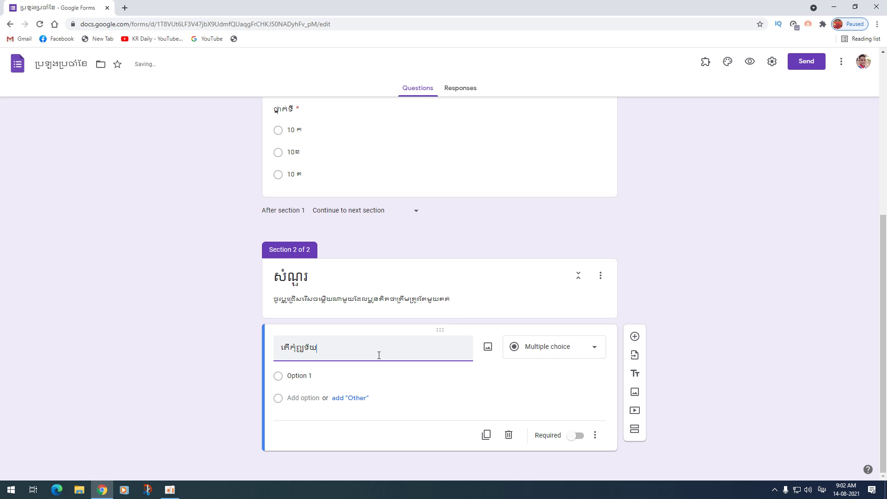
key("BackSpace")
type("រ")
type("ជាអ")
key("BackSpace")
key("BackSpace")
key("BackSpace")
type("មានប៉ុន្មានប្រភេទ?")
Give the computer-types question four options: "ក. មាន២", "ខ. មាន៣", "គ.មាន៤" and "ឃ.មាន៥".
left_click(343, 377)
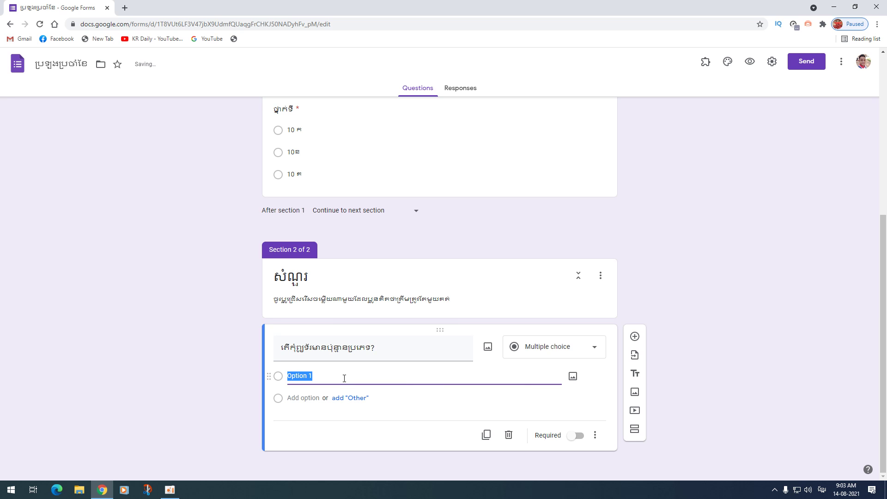
type("ក. មាន២")
left_click(324, 400)
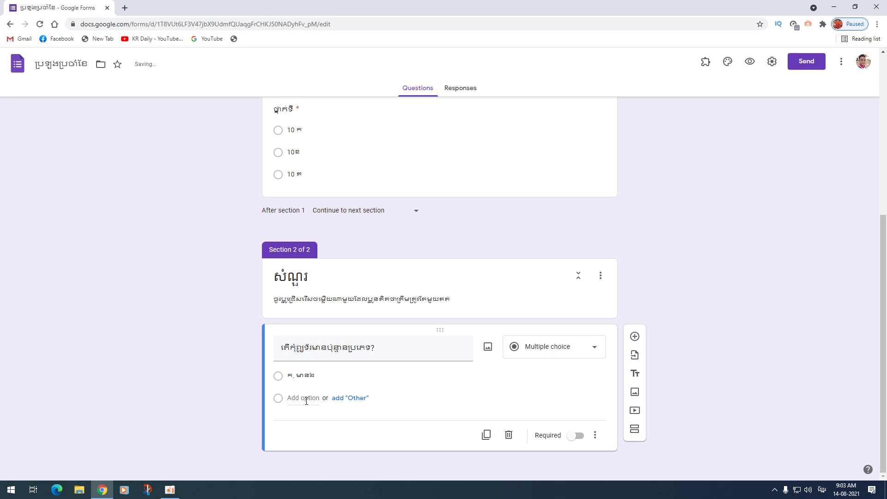
left_click(306, 399)
type("ខ")
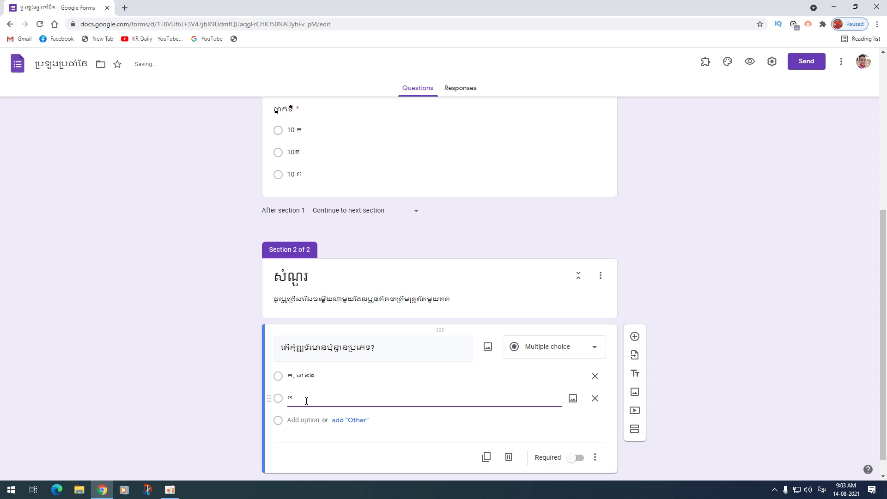
type(". មាន៣")
left_click(301, 420)
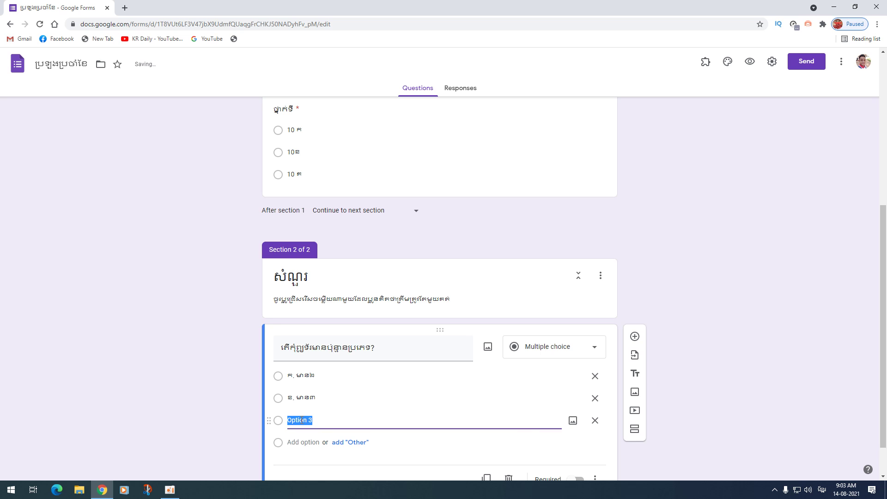
type("គ. មាន៤")
left_click(304, 442)
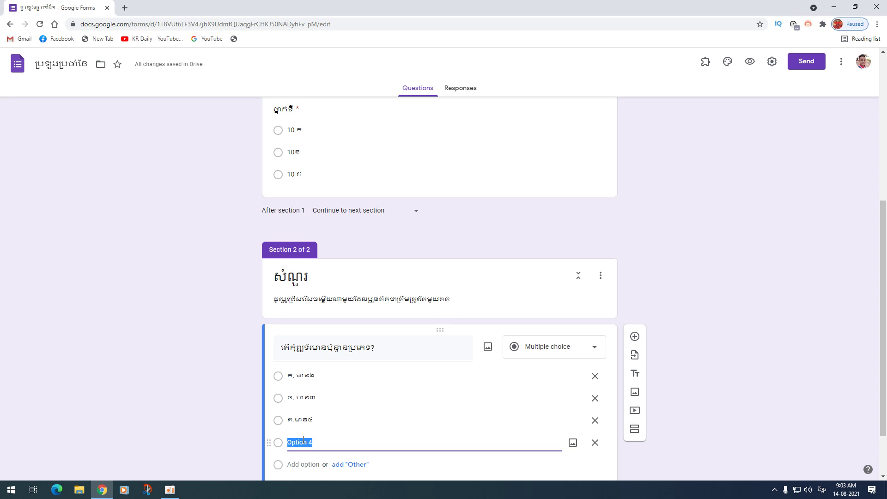
type("យ")
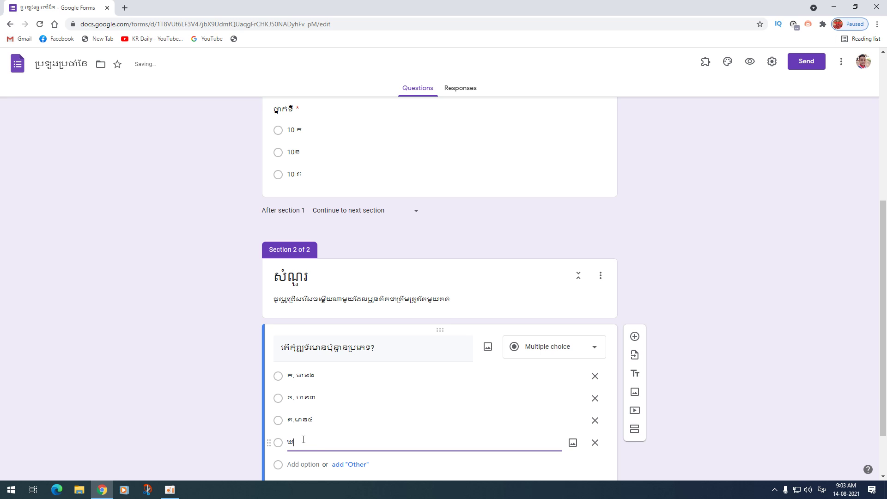
type(".មាន៥")
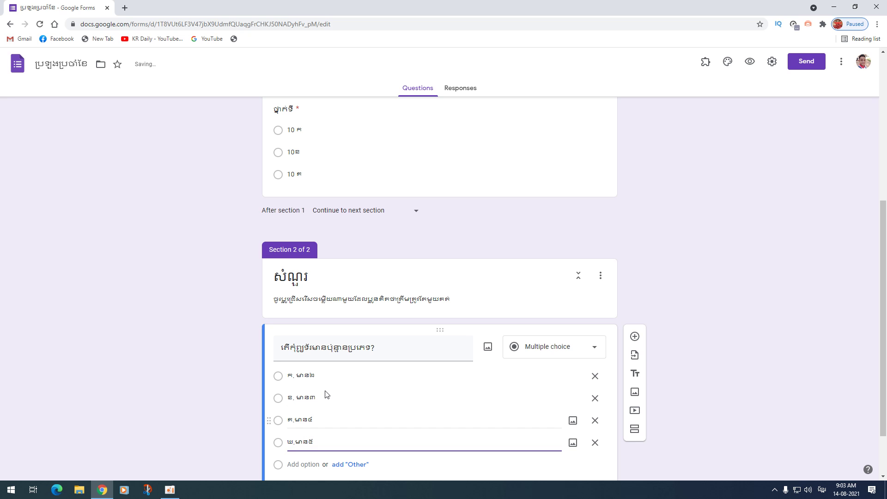
left_click(222, 368)
Make the question about the number of computer types required.
scroll(478, 368, "down", 1)
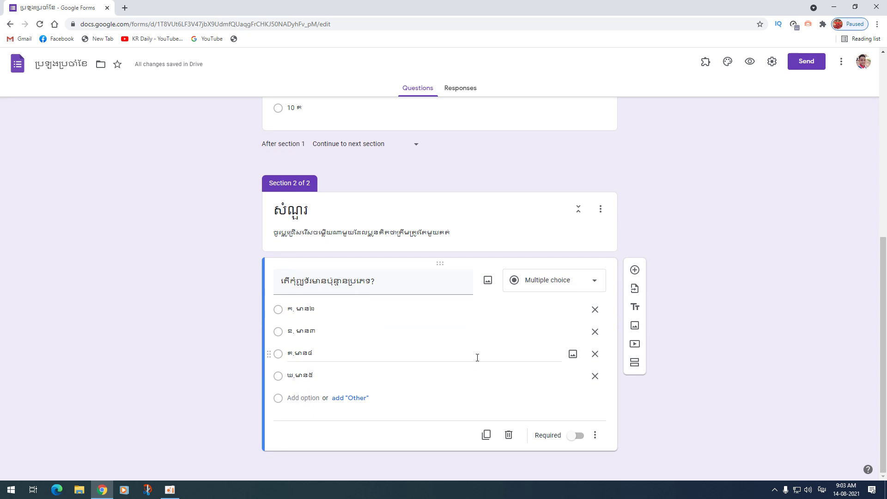
scroll(353, 220, "up", 6)
scroll(318, 326, "down", 4)
scroll(318, 327, "down", 3)
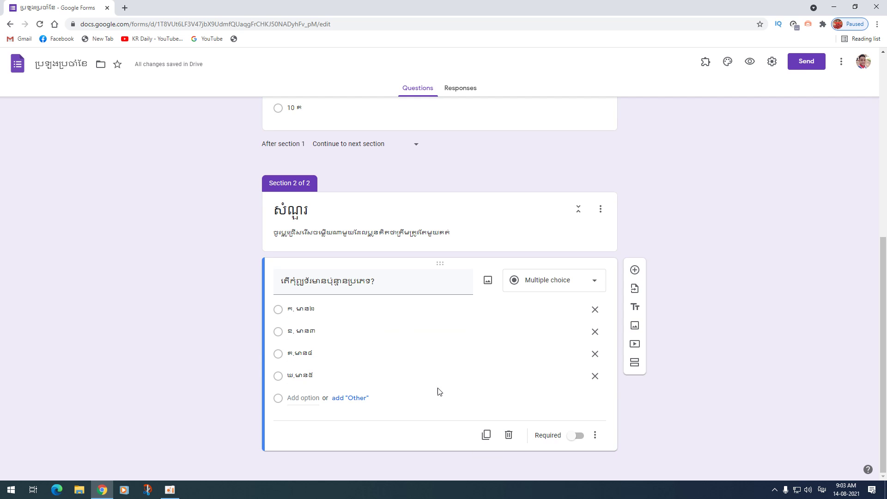
left_click(575, 436)
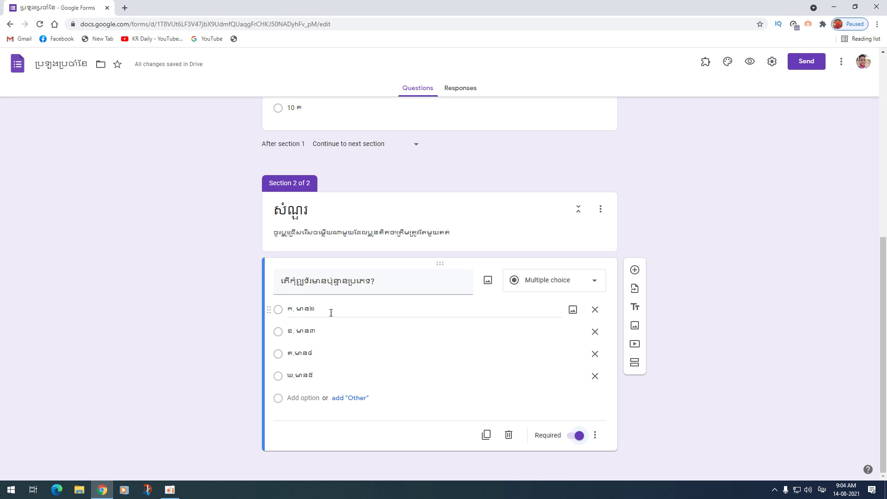
left_click(589, 280)
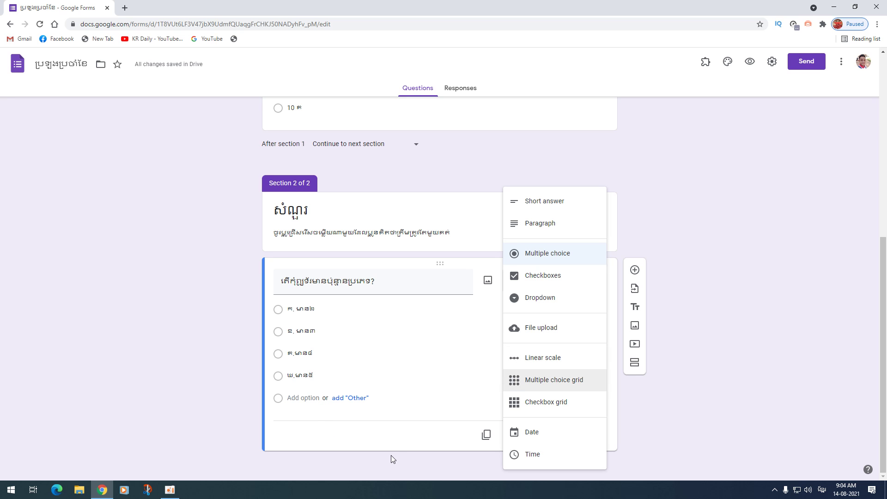
left_click(395, 441)
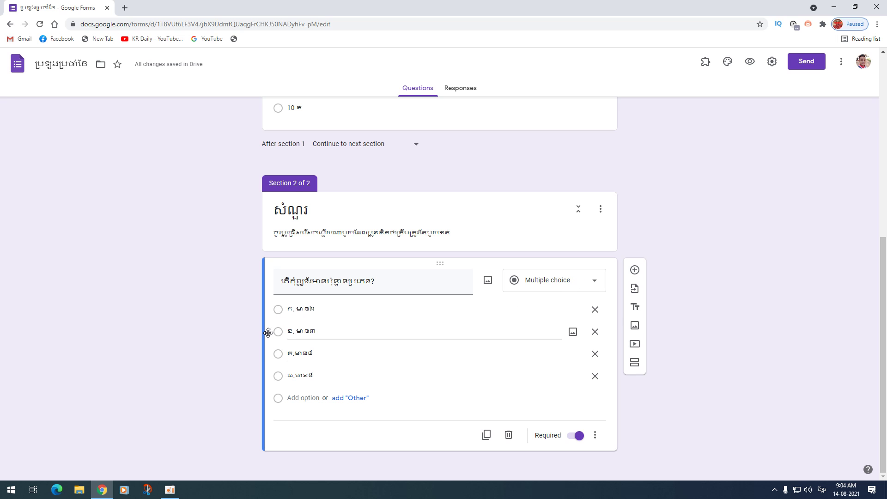
left_click(563, 288)
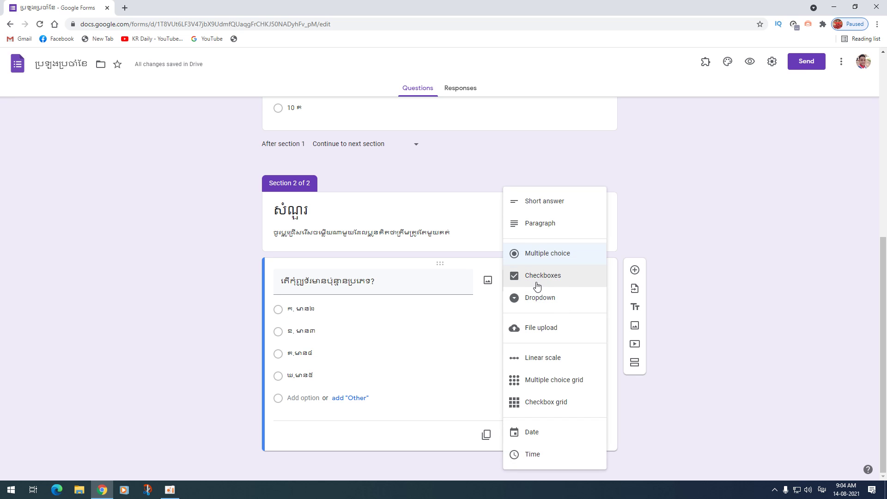
left_click(339, 419)
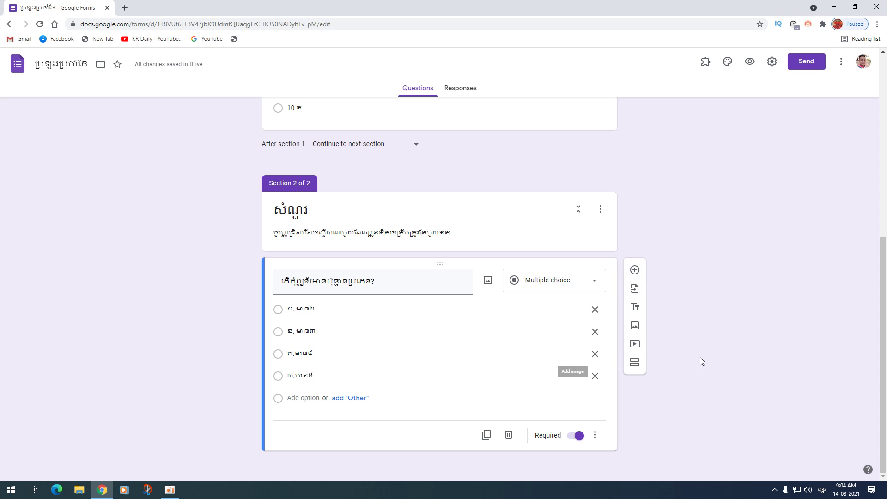
Add a third section after the computer-types question and title it "សំណួរសរសេរ".
left_click(634, 362)
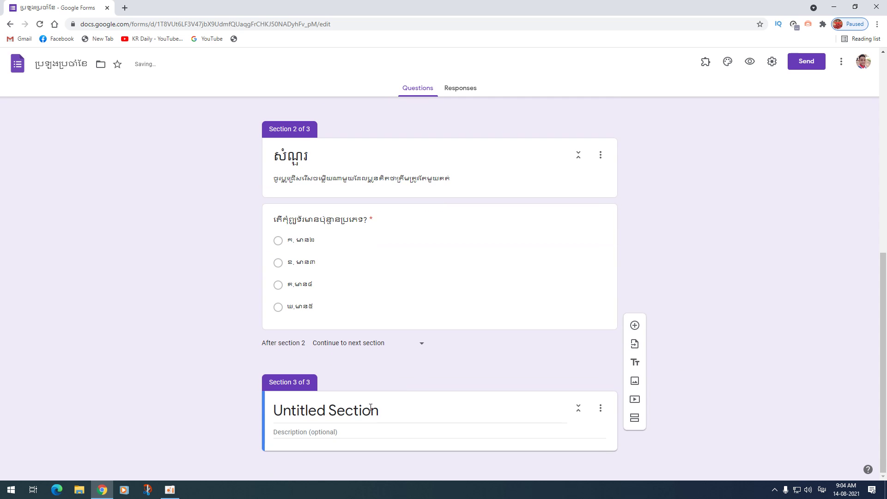
left_click(370, 407)
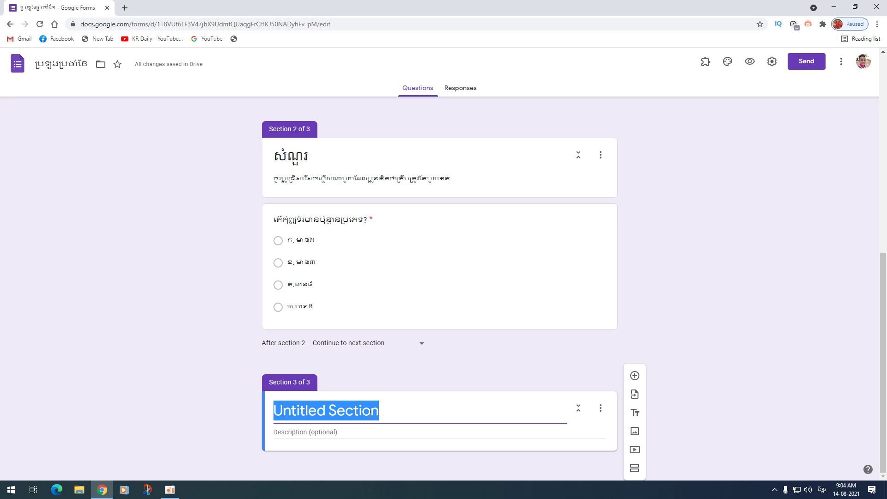
type("សំណ")
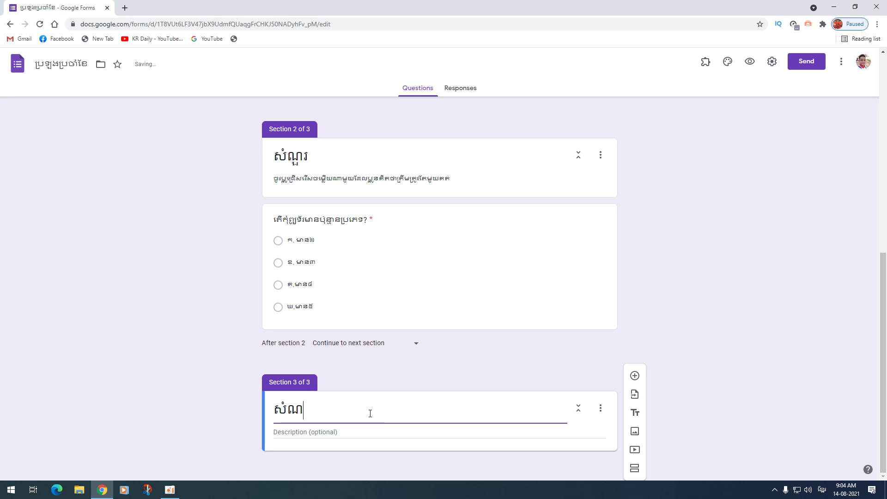
type("ួរសរសេរ")
Fill in the "សំណួរសរសេរ" section's description with "សូមប្អូនៗធ្វើការសរសេរនៅលើក្រដាស់ហើយធ្វើការដាក់ចូល".
left_click(355, 434)
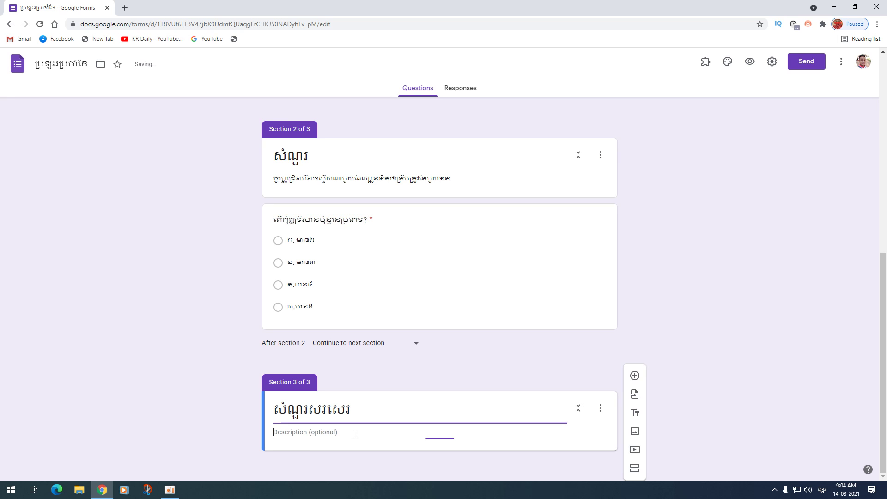
type("សូម")
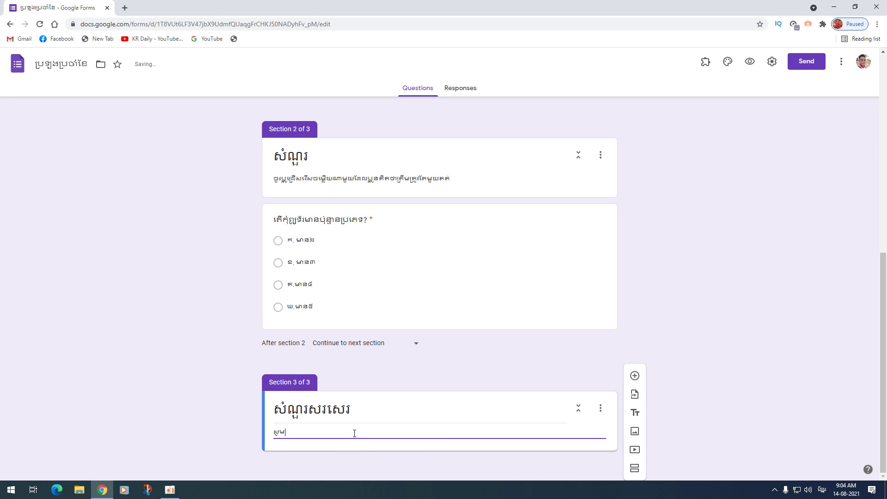
type("ប្អូន")
type("ៗធ្វើការស")
type("រសេរលោ")
key("BackSpace")
key("BackSpace")
type("នៅថ្ងៃ")
key("BackSpace")
key("BackSpace")
type("លើក្រ")
type("ដាស់")
type("ហើយ")
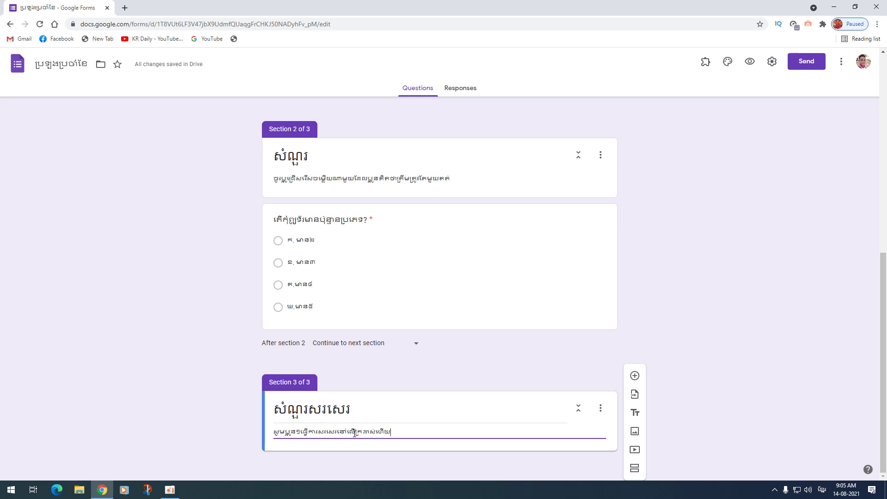
type("ធ្វើការនោក់ចូល")
Add a question titled "តើកុំព្យូទ័រគេប្រើសម្រាប់ធ្វើអ្វី?តើវាផ្តល់ប្រយោជន៍អ្វីខ្លះដល់យើង?" to the "សំណួរសរសេរ" section.
left_click(635, 375)
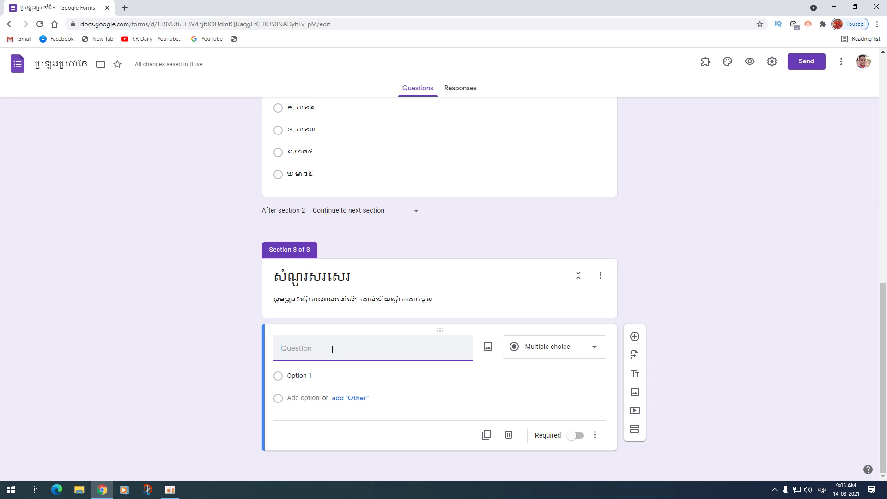
type("តើកុំព្យូទ័រ")
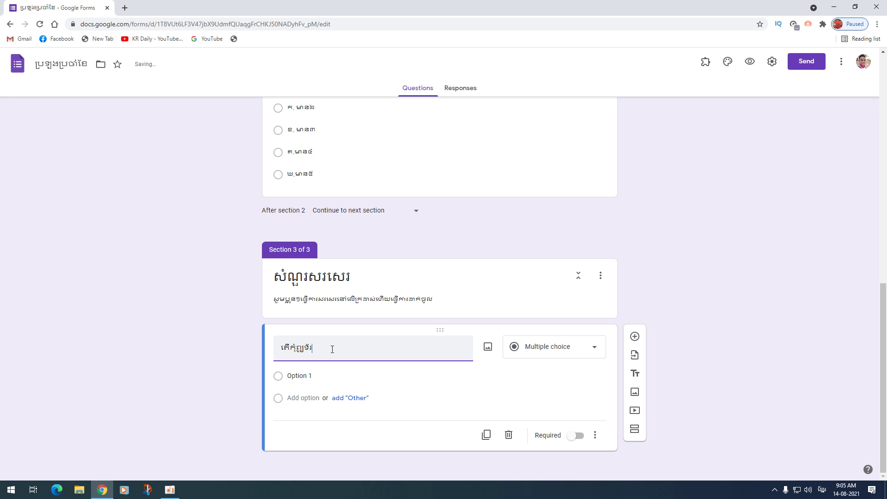
type("គេប្រើសម្រ")
type("ា")
type("ប់ធ្វើ")
type("អ្")
type("?")
type("តើក")
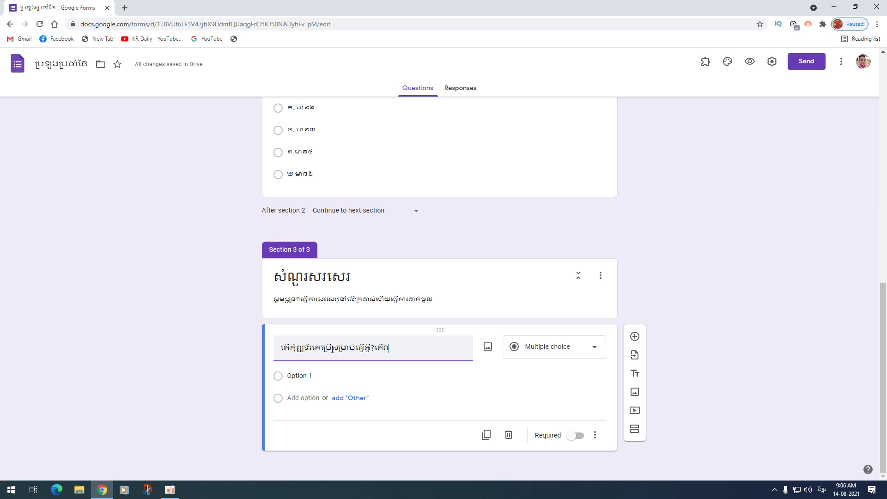
type("ផ្តល់ប្រយោជន")
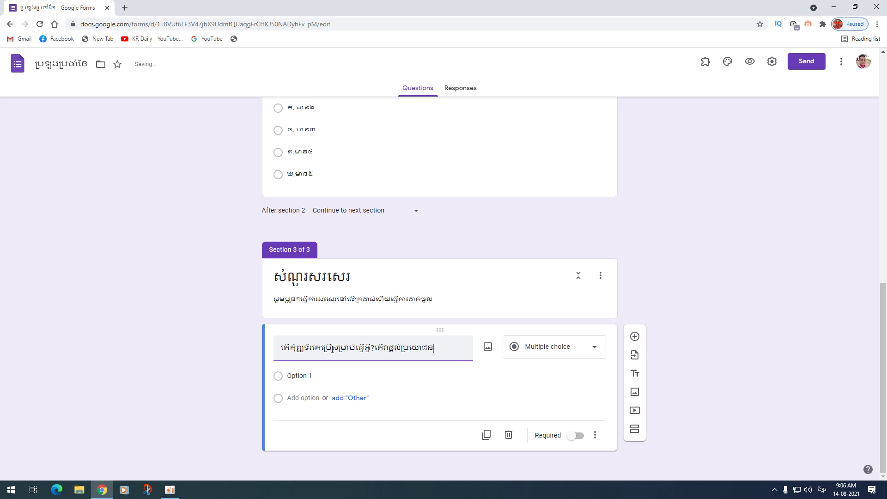
type("៍អ្វីខ្លះដលយើង")
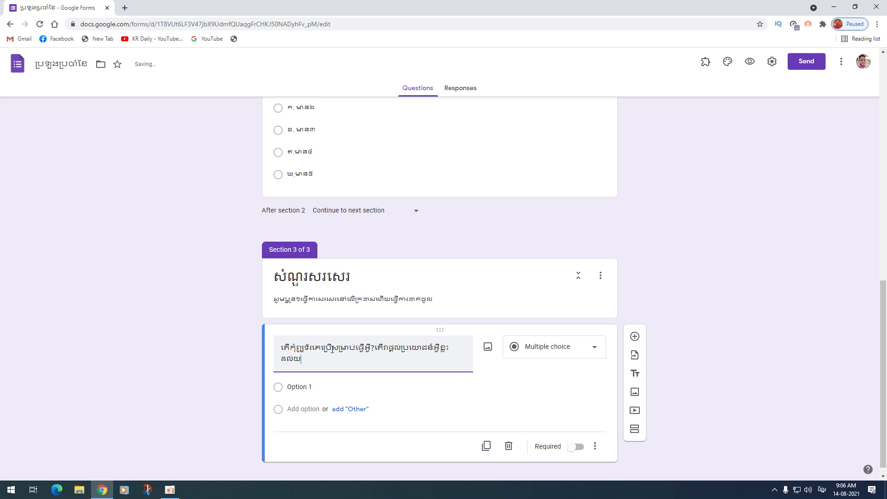
type("?")
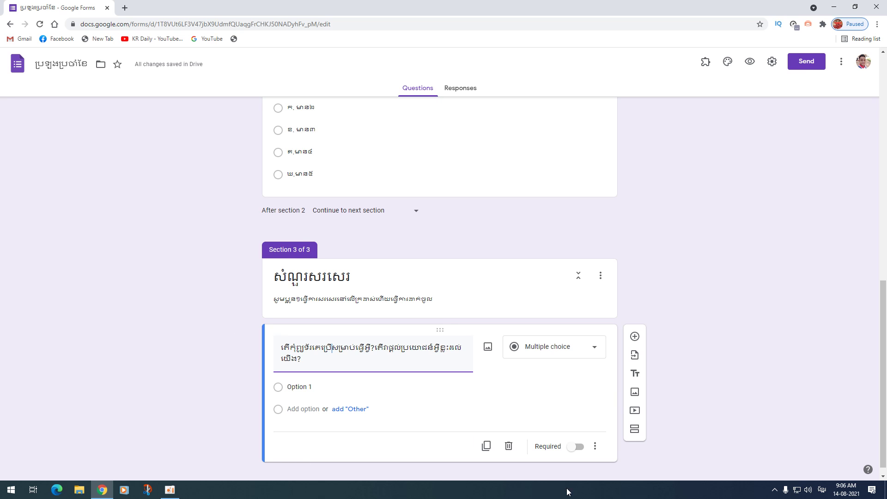
Change the computer-uses question to the File upload type and allow respondents to upload files to Drive.
left_click(539, 353)
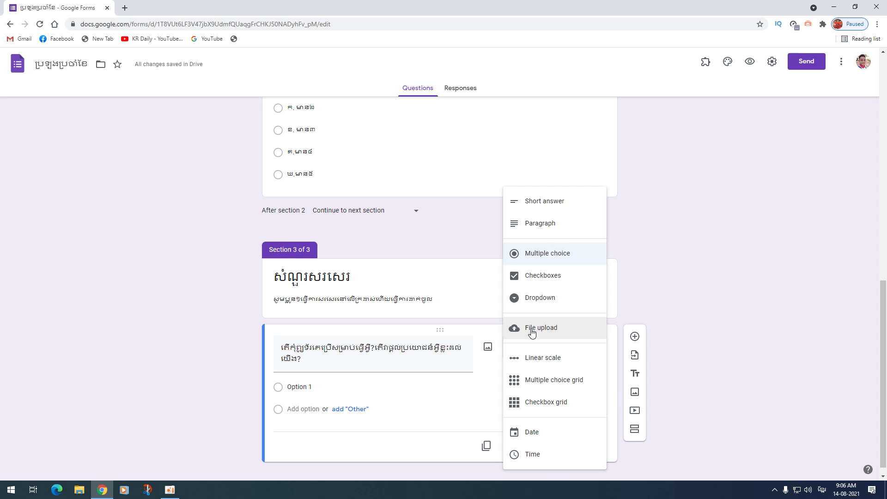
left_click(541, 328)
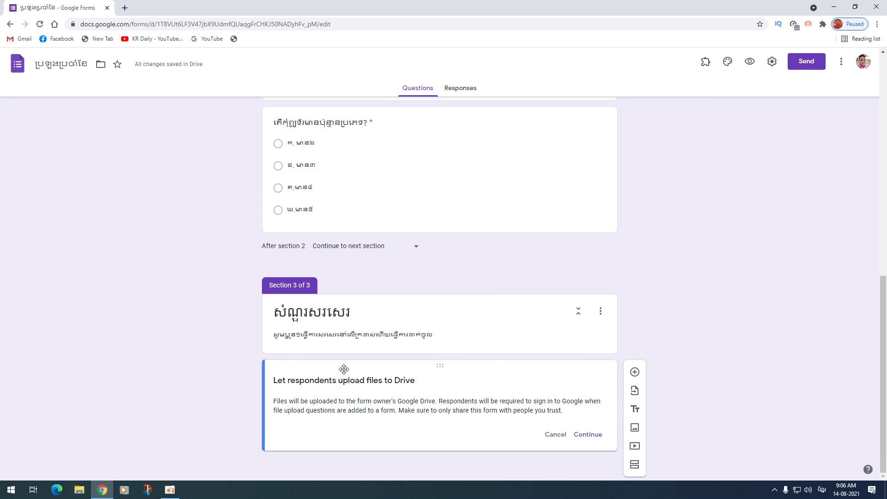
left_click(597, 436)
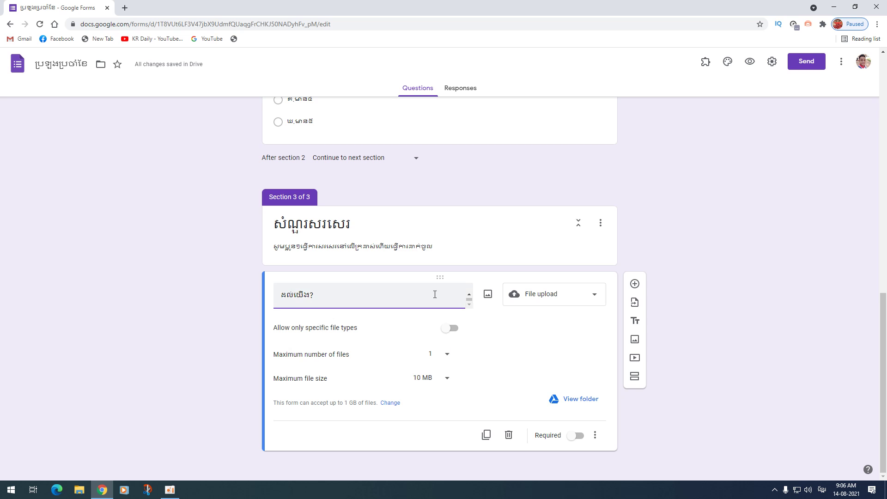
scroll(430, 296, "up", 1)
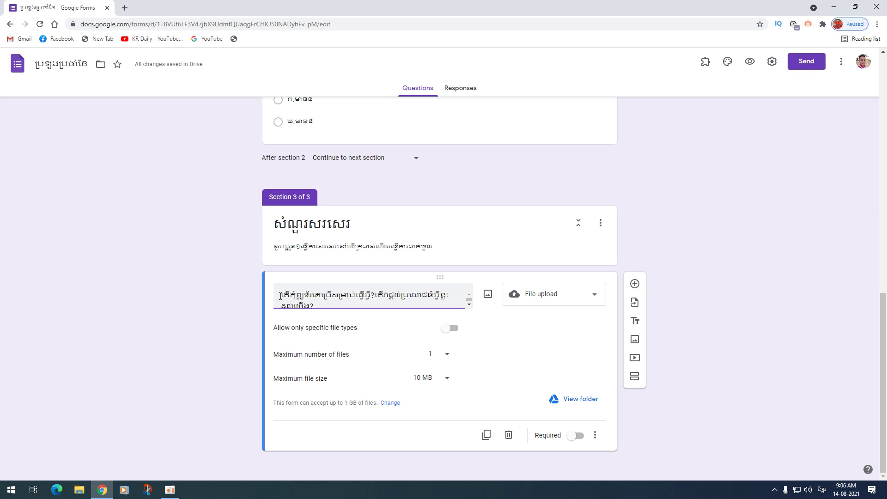
left_click_drag(281, 296, 331, 295)
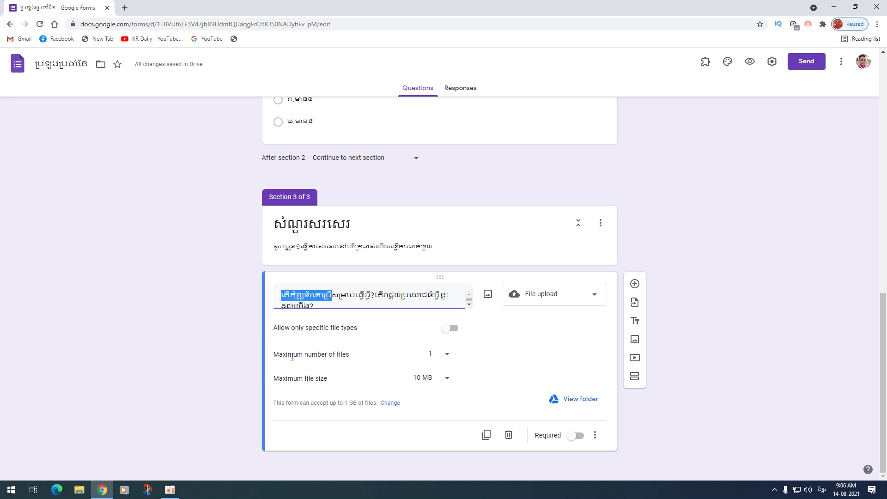
left_click_drag(301, 356, 335, 356)
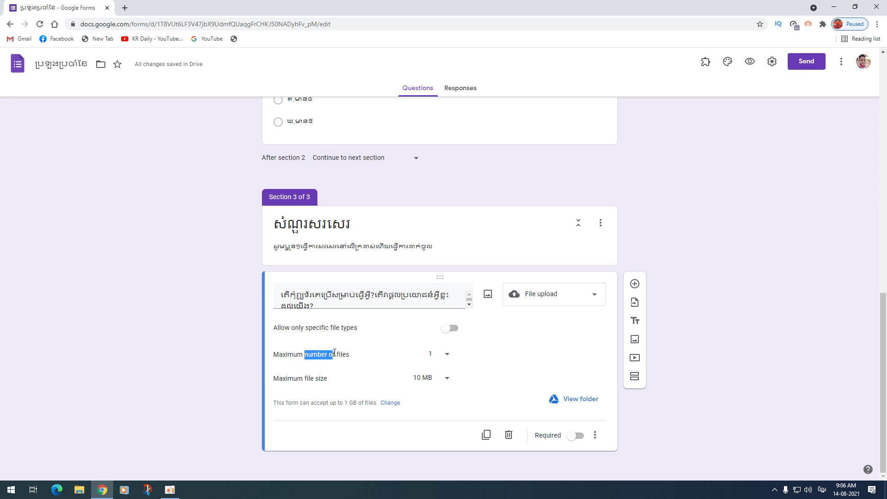
triple_click(353, 306)
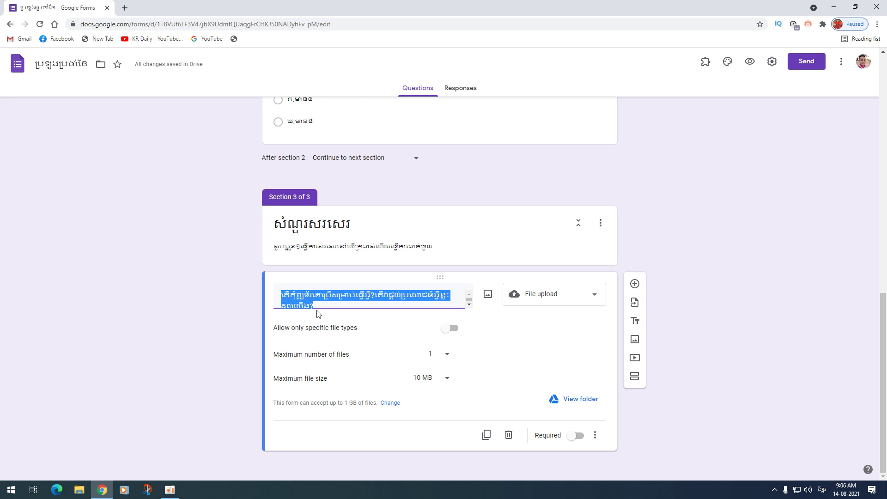
Set the file upload question's maximum number of files to 5 and allow only the Image file type.
left_click(447, 356)
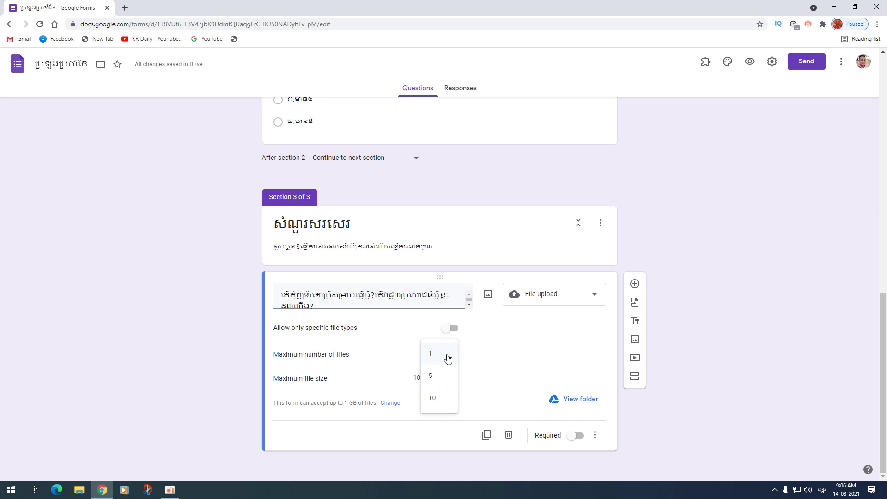
left_click(449, 377)
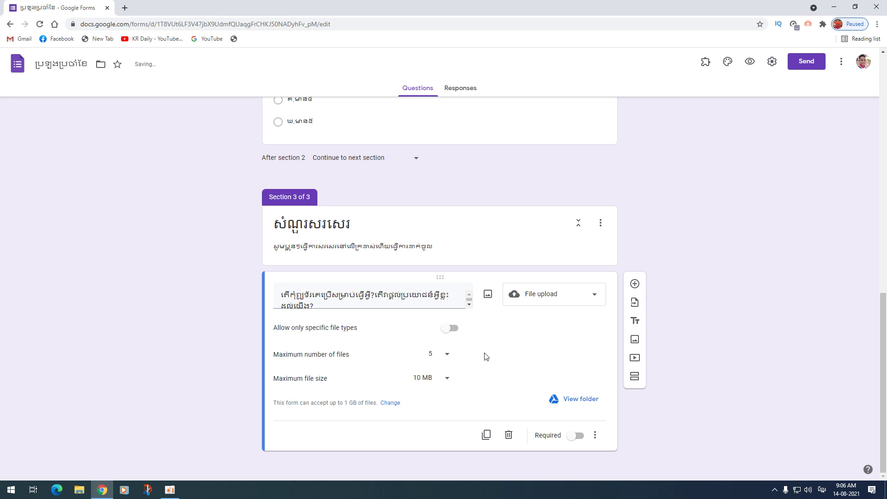
left_click(449, 329)
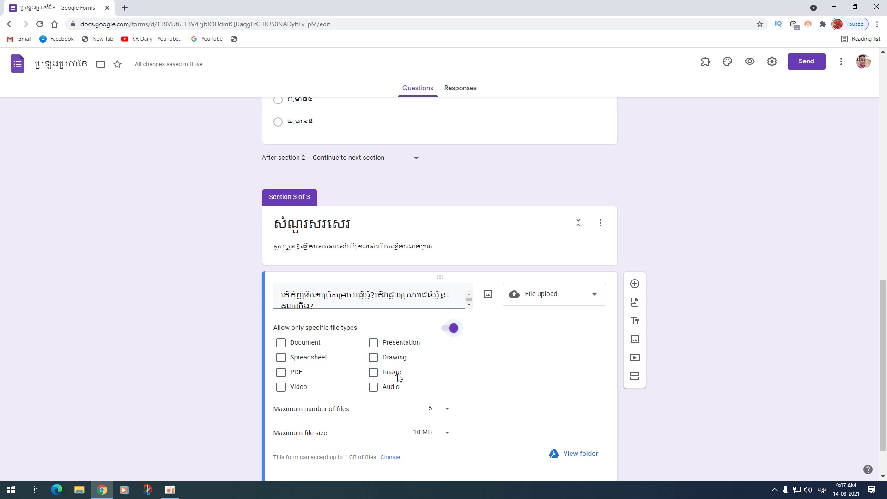
left_click(376, 373)
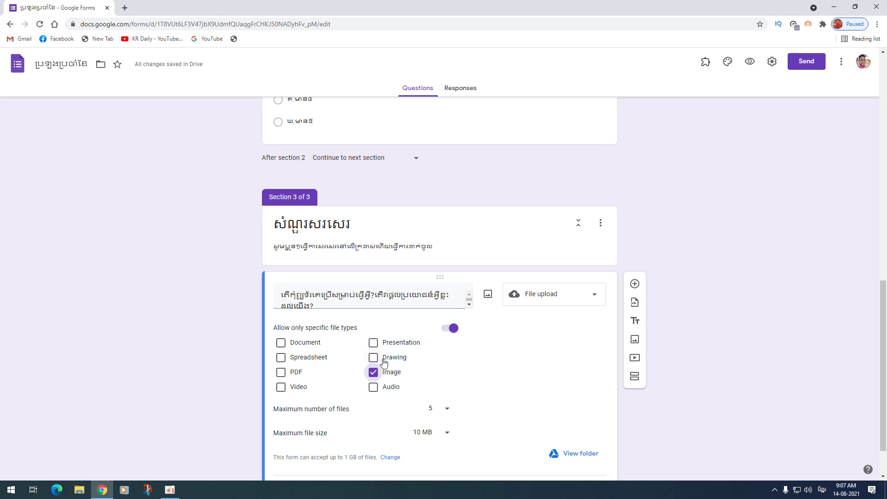
left_click(372, 374)
left_click(371, 374)
scroll(462, 365, "down", 2)
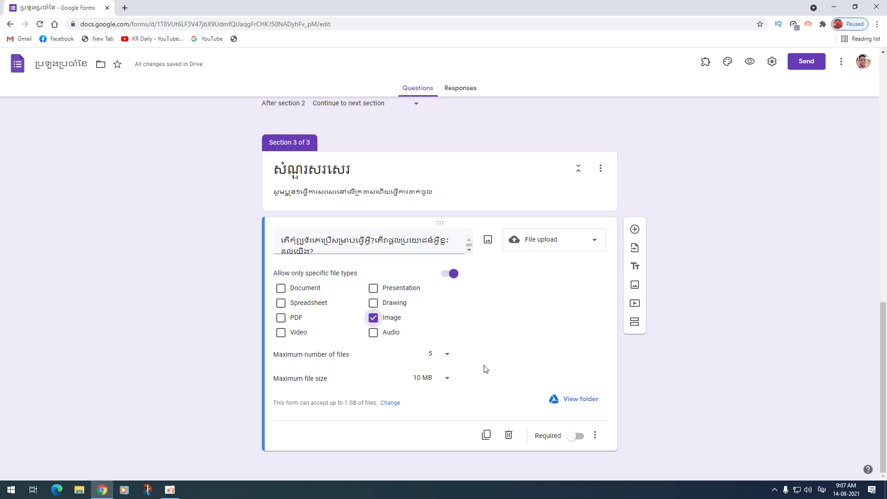
left_click(277, 247)
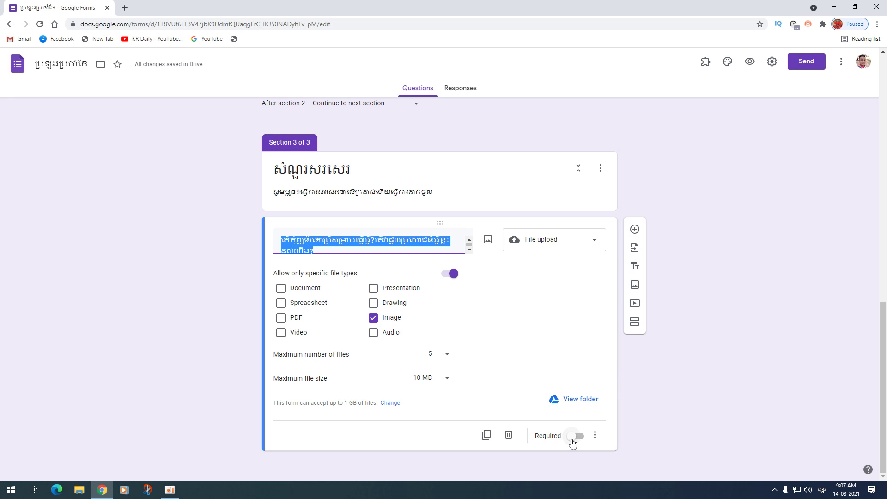
left_click(350, 244)
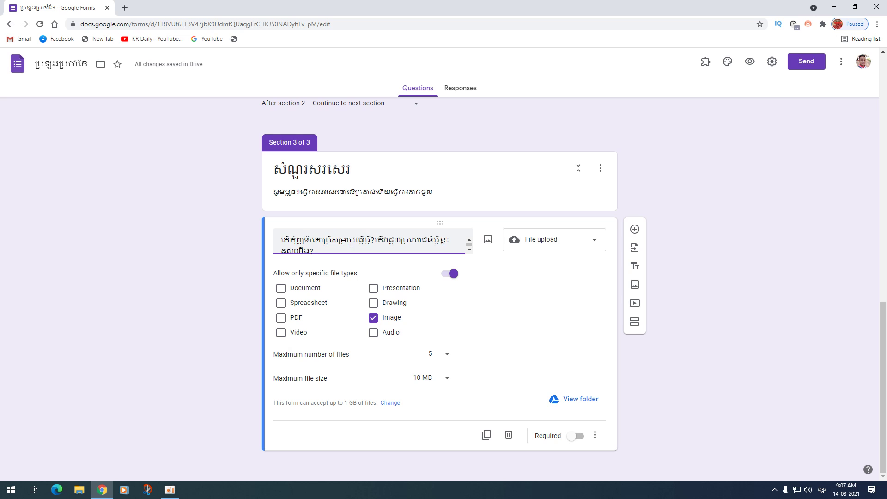
left_click_drag(320, 250, 259, 235)
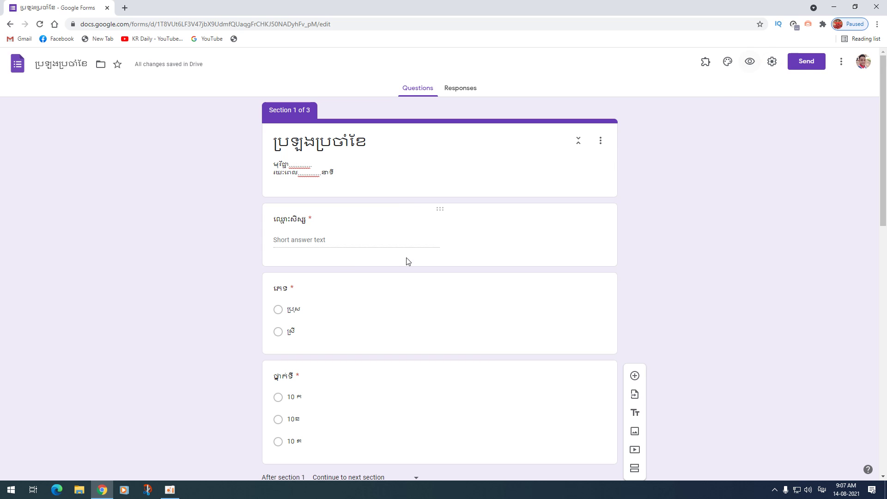
Open the computer-types question in the "សំណួរ" section for editing.
scroll(346, 253, "down", 8)
left_click(348, 250)
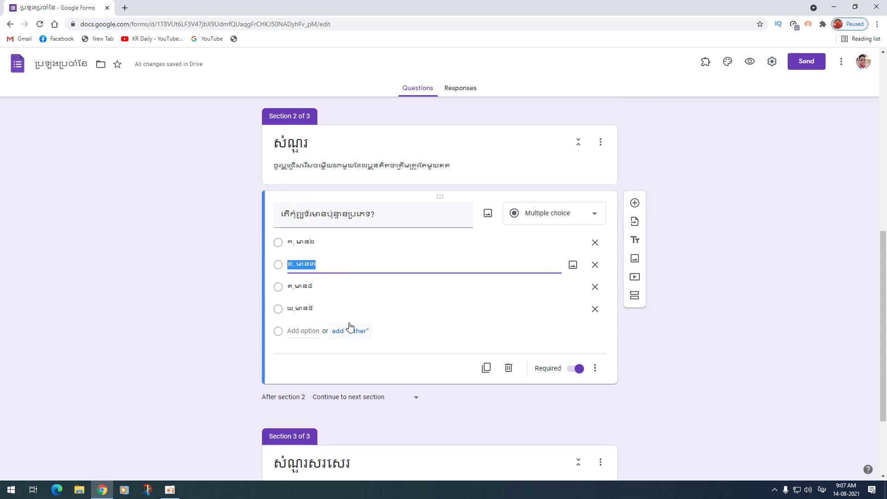
left_click(700, 202)
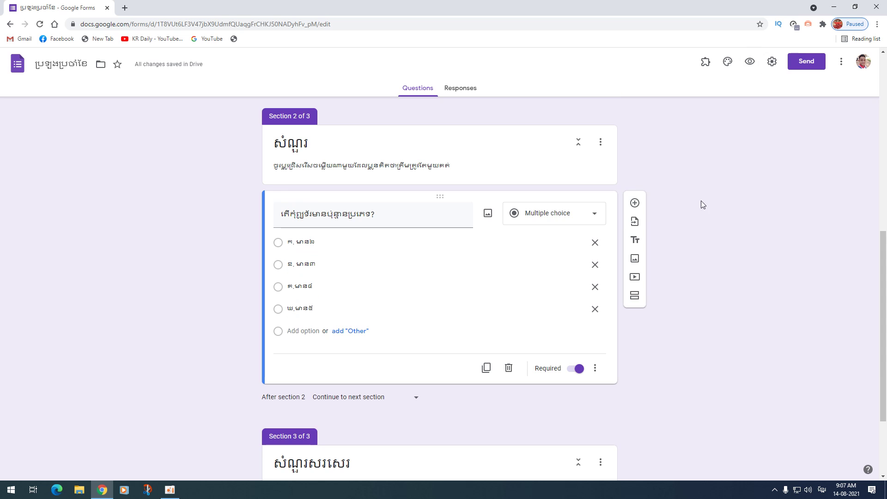
Make the form a quiz, stop respondents from seeing the correct answers, and save the settings.
left_click(770, 62)
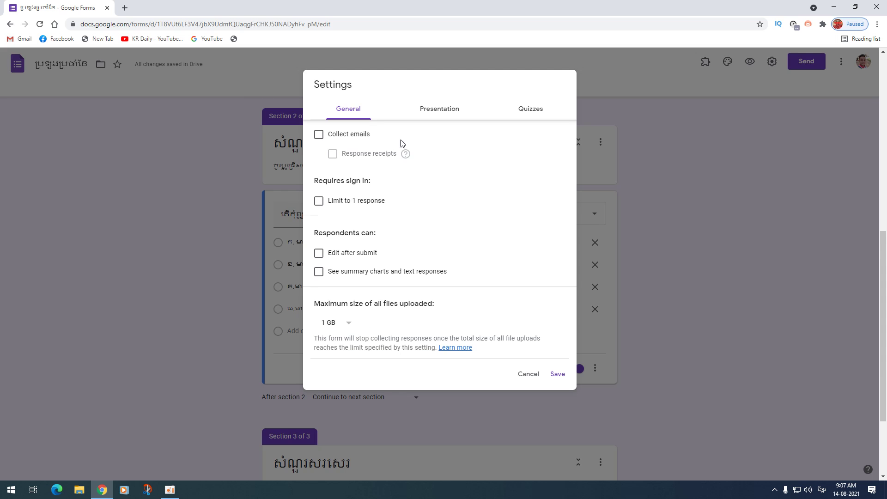
left_click(530, 111)
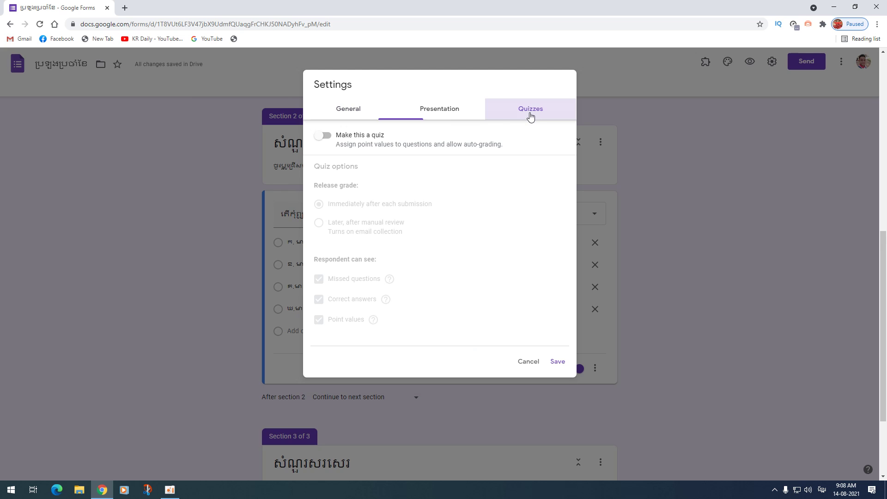
left_click(330, 135)
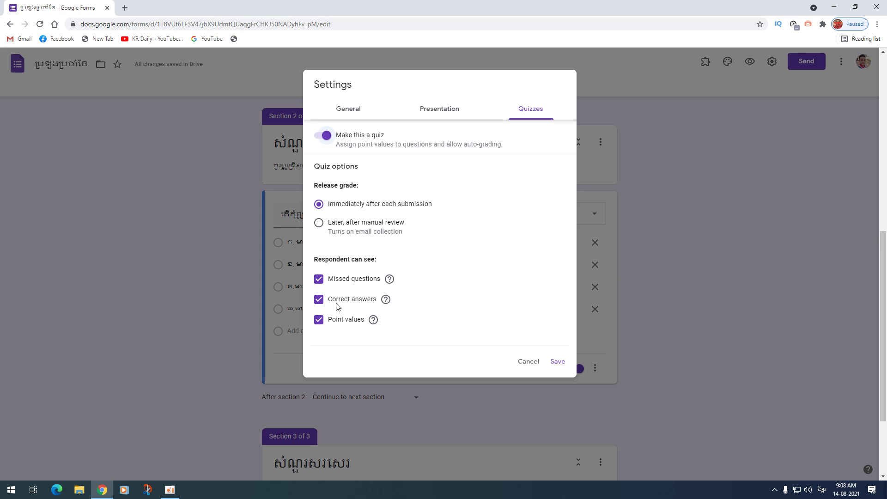
left_click(319, 299)
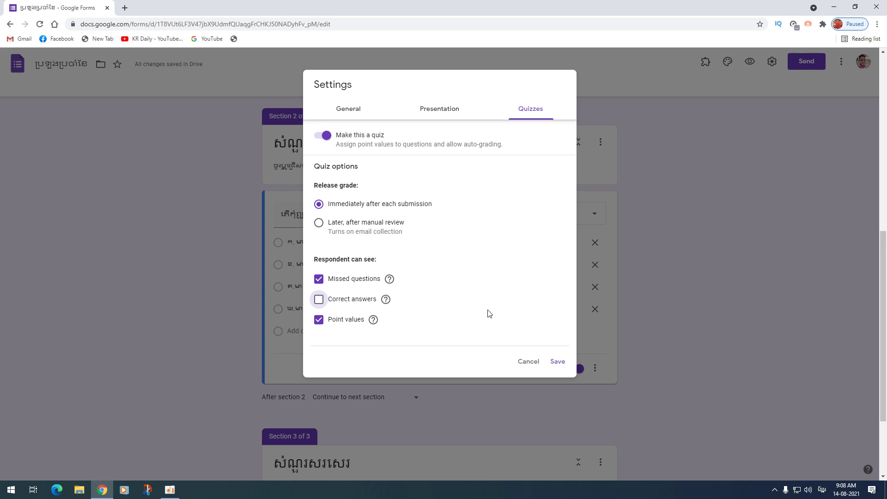
left_click(558, 361)
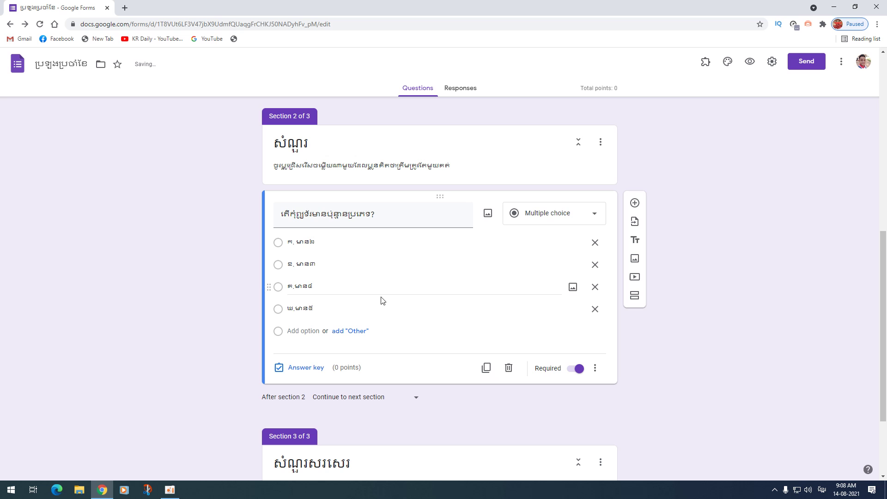
Set the computer-types question's answer key to 15 points with "គ.មាន៤" as the correct answer.
left_click(282, 368)
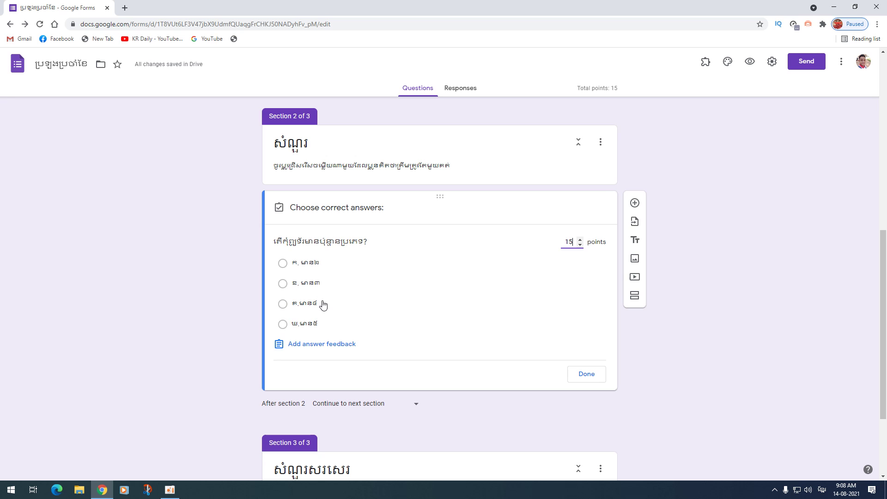
left_click(282, 303)
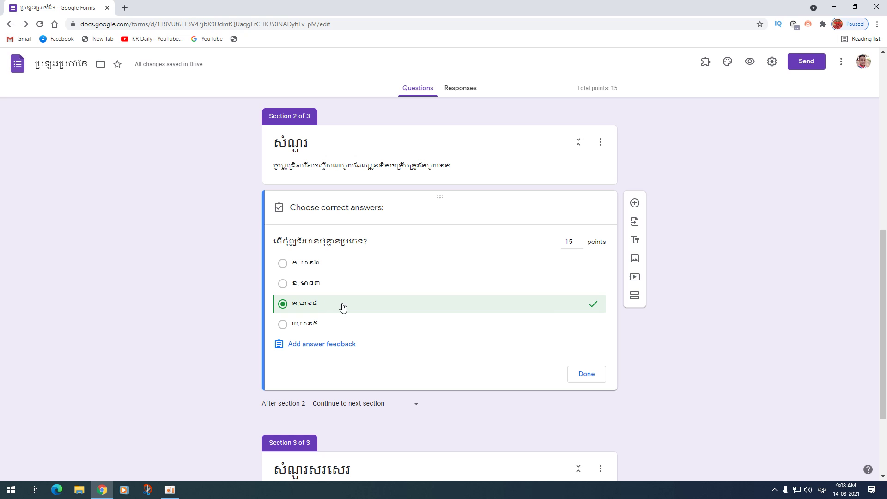
left_click(599, 377)
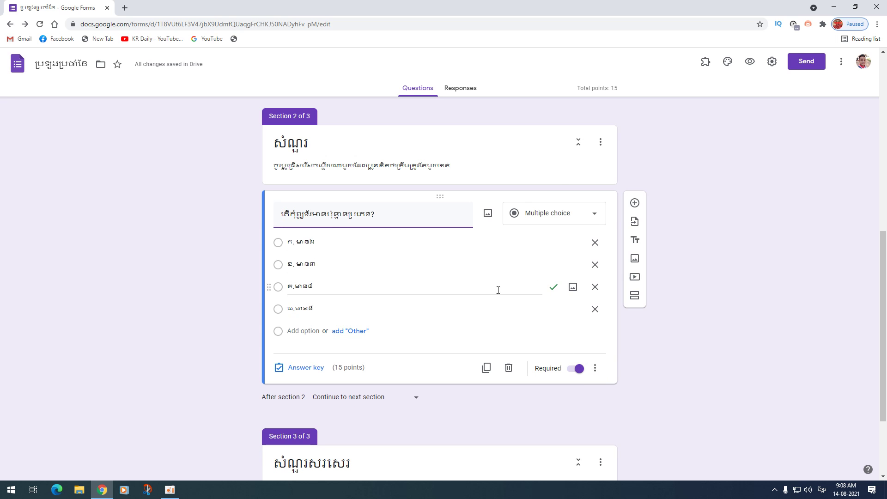
Preview the form, fill in ក as the student name, ប្រុស as gender and 10 ក as class, and continue to the next section.
scroll(622, 331, "down", 3)
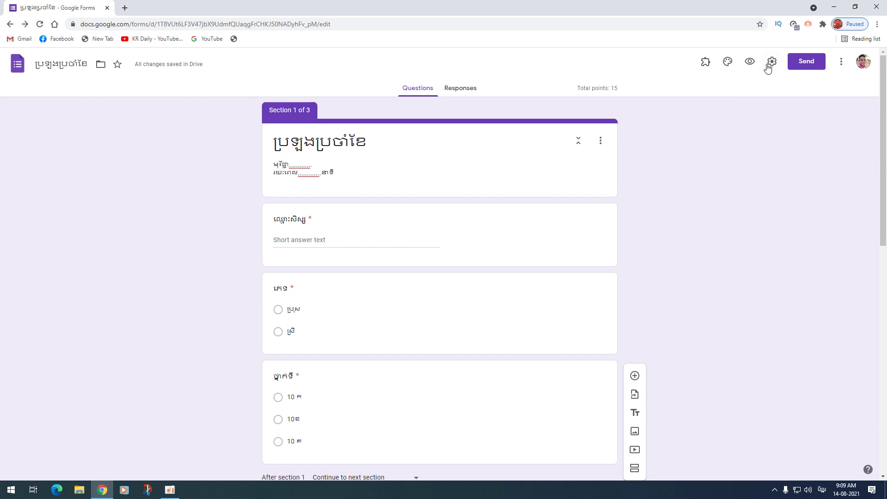
left_click(750, 64)
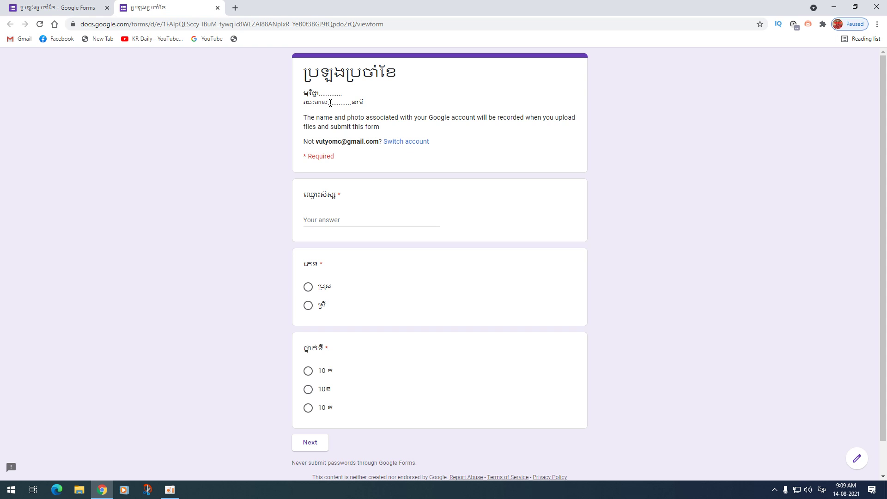
left_click_drag(307, 98, 386, 103)
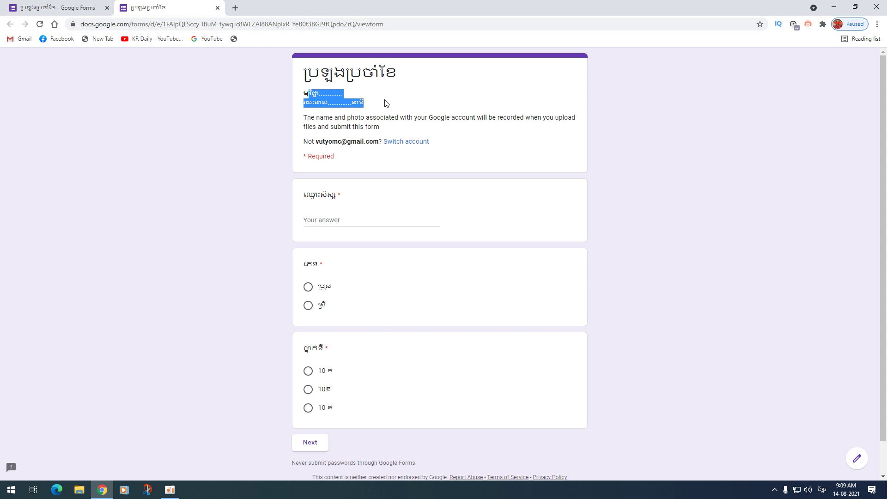
left_click(321, 223)
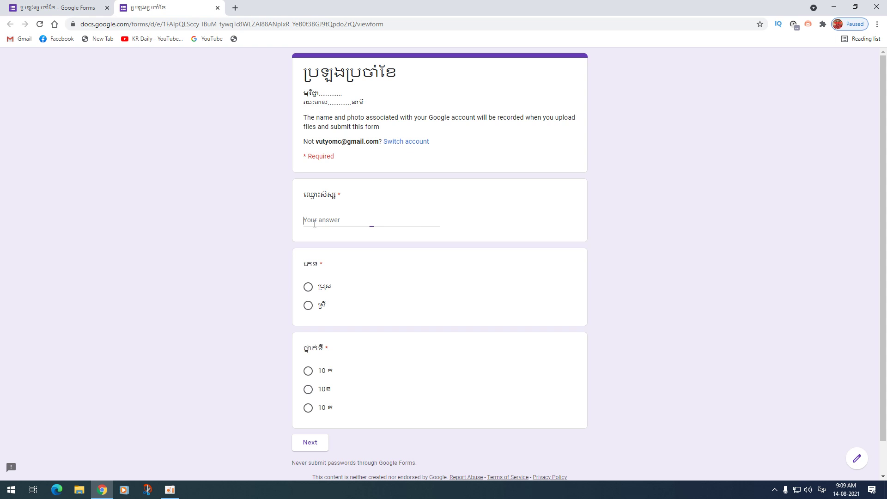
type("ក")
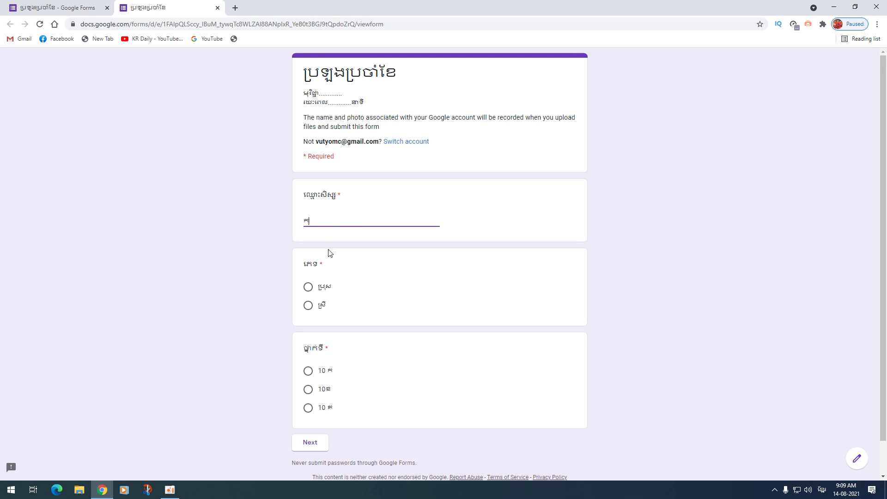
left_click(309, 288)
left_click(321, 374)
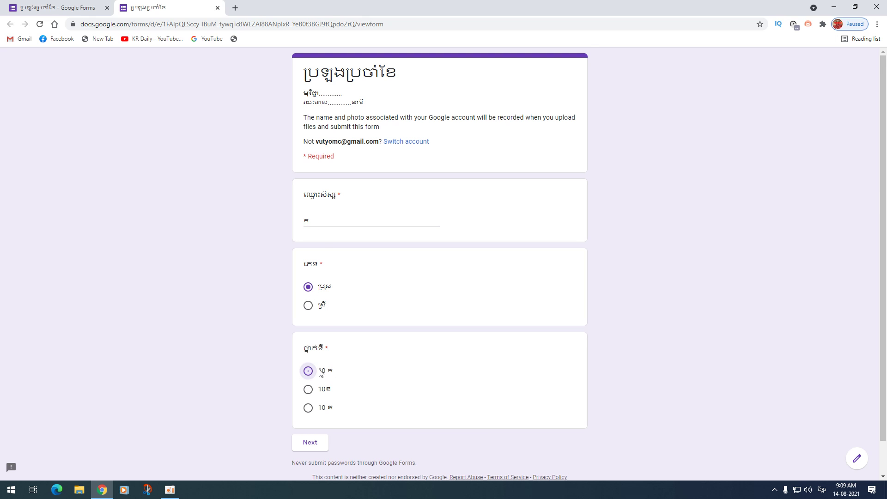
scroll(352, 362, "down", 1)
left_click(315, 404)
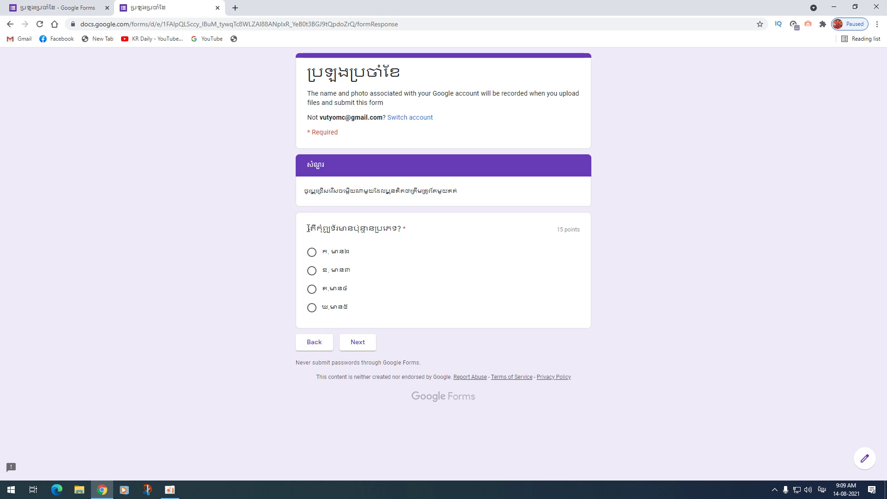
Answer the computer-types question with "គ.មាន៤" and submit the response without adding a file.
left_click_drag(308, 229, 411, 236)
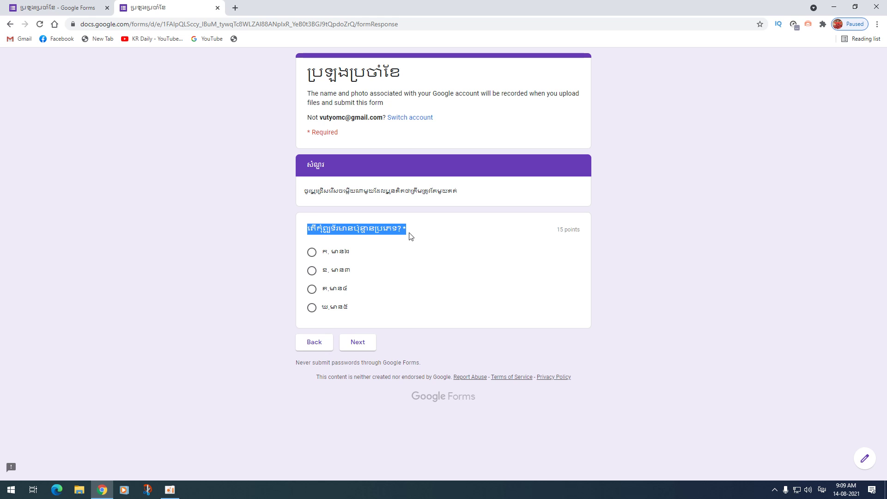
left_click(311, 289)
left_click(357, 342)
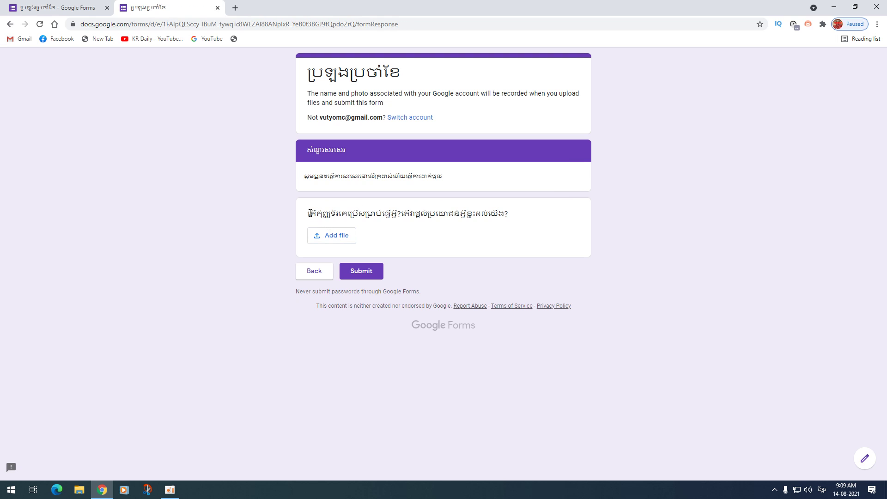
left_click_drag(309, 213, 517, 215)
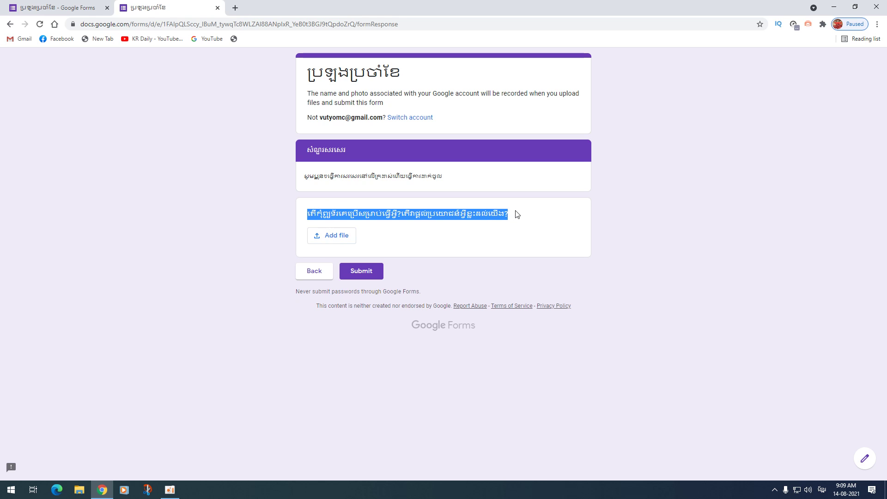
left_click(408, 212)
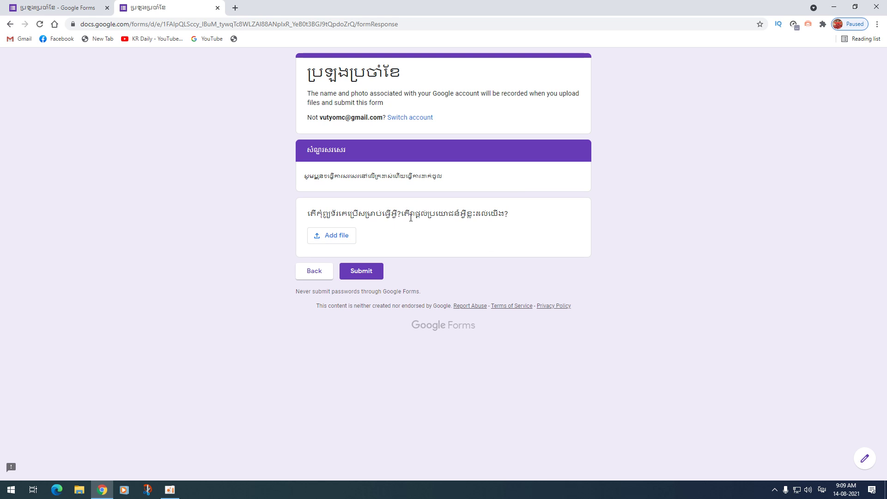
left_click(352, 272)
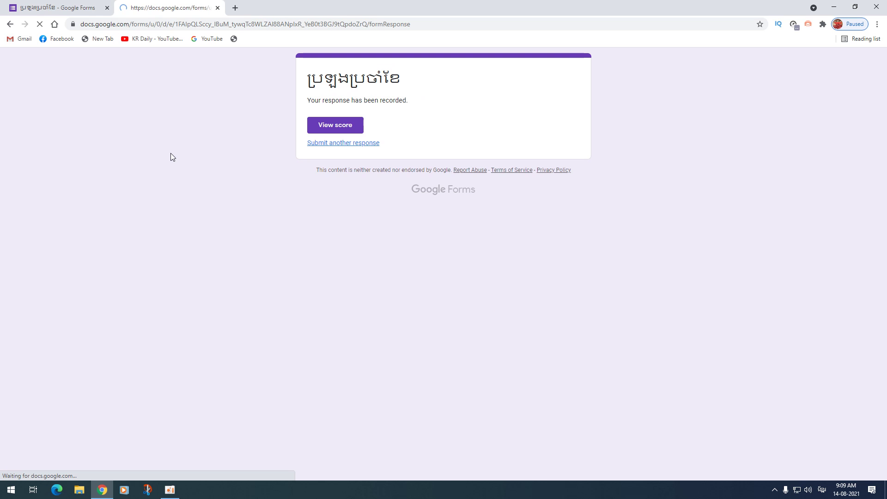
View the submitted response's score and marked answers, and return to the form editor, closing the score and preview pages.
left_click(329, 125)
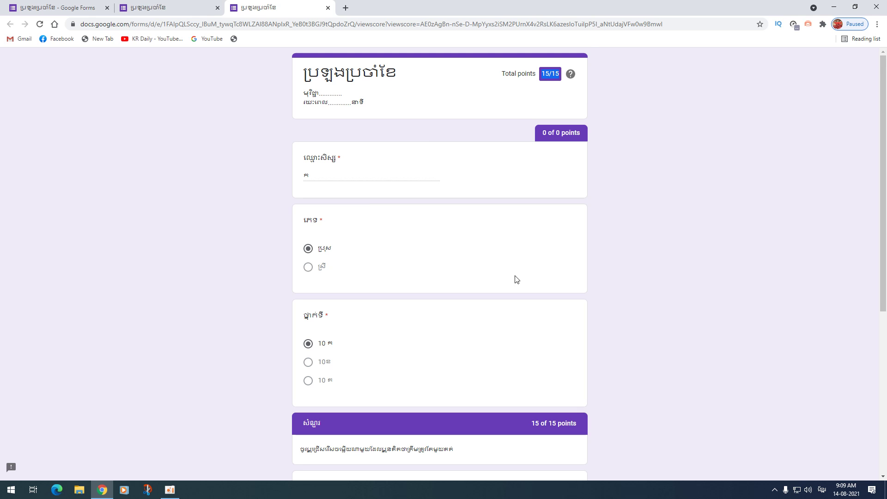
scroll(368, 204, "down", 6)
scroll(368, 204, "up", 6)
scroll(343, 201, "down", 6)
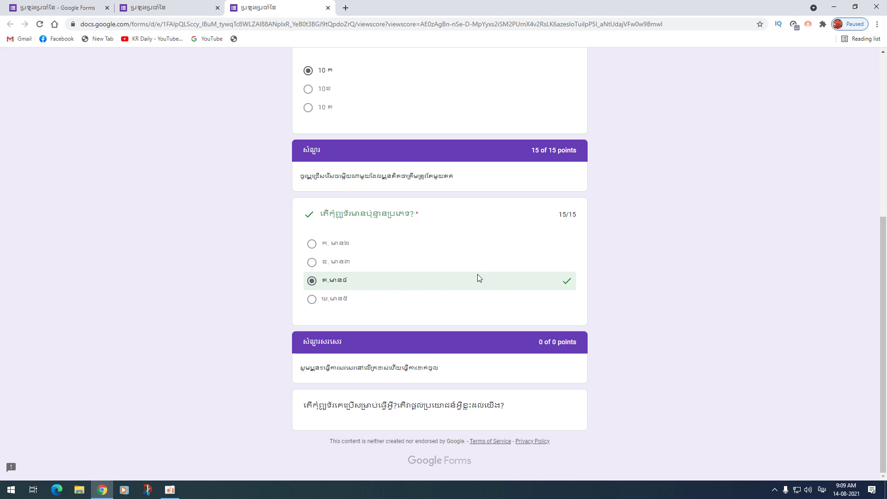
scroll(477, 277, "up", 5)
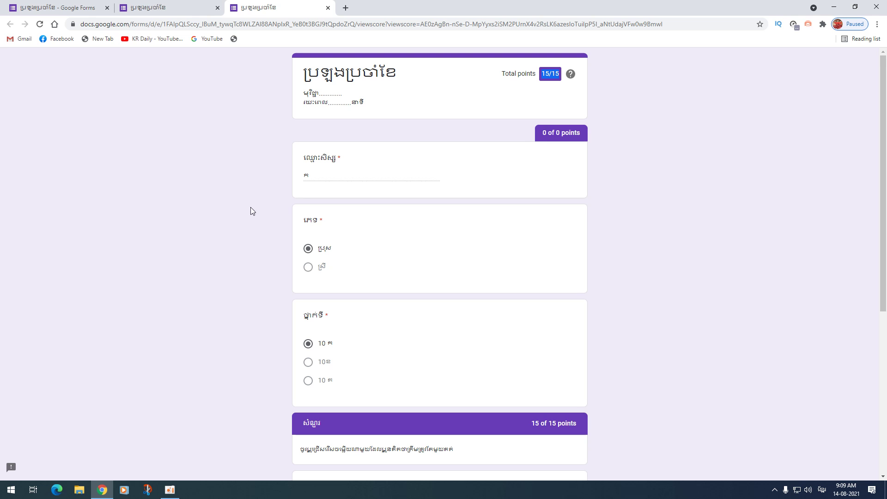
left_click(327, 8)
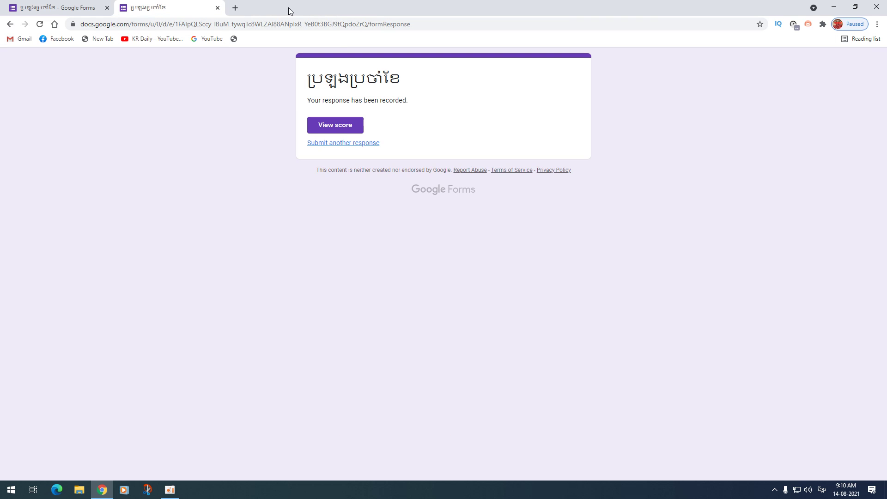
left_click(217, 7)
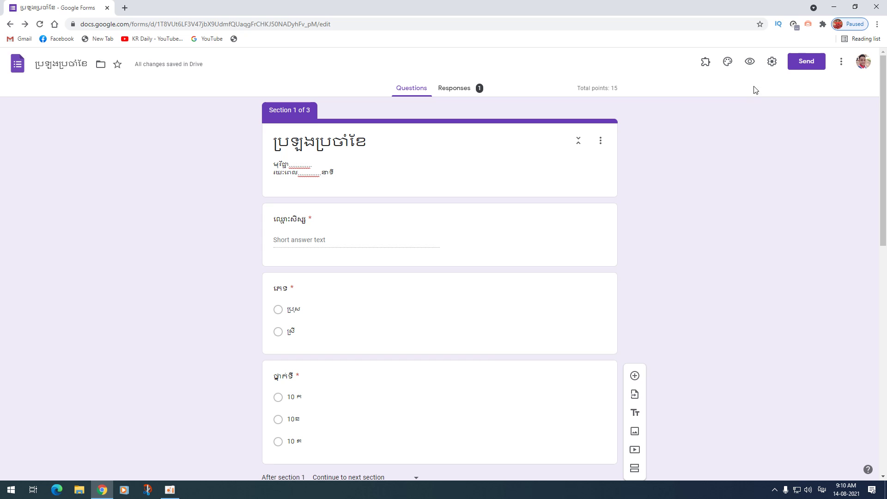
Limit the form to 1 response per respondent and save the settings.
left_click(772, 62)
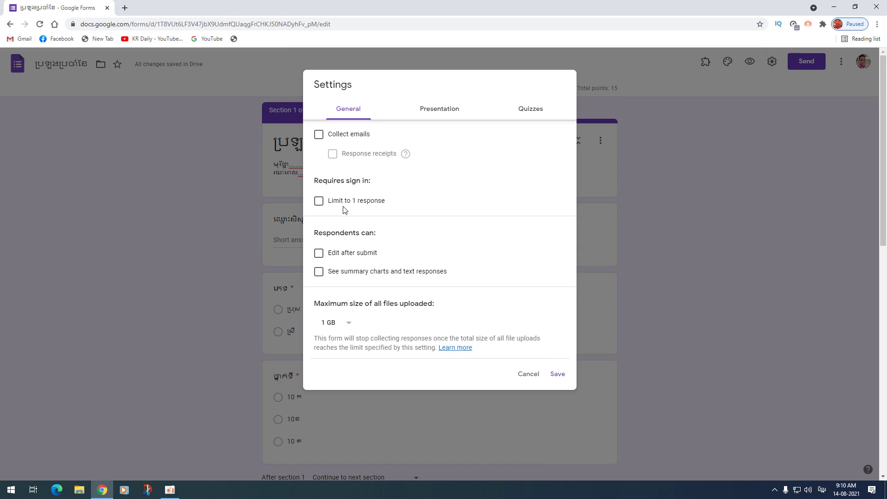
left_click(319, 202)
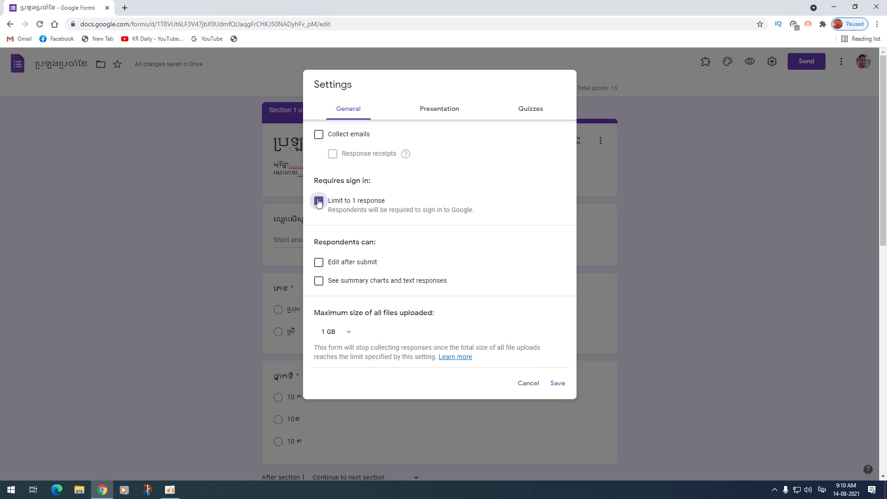
left_click(558, 383)
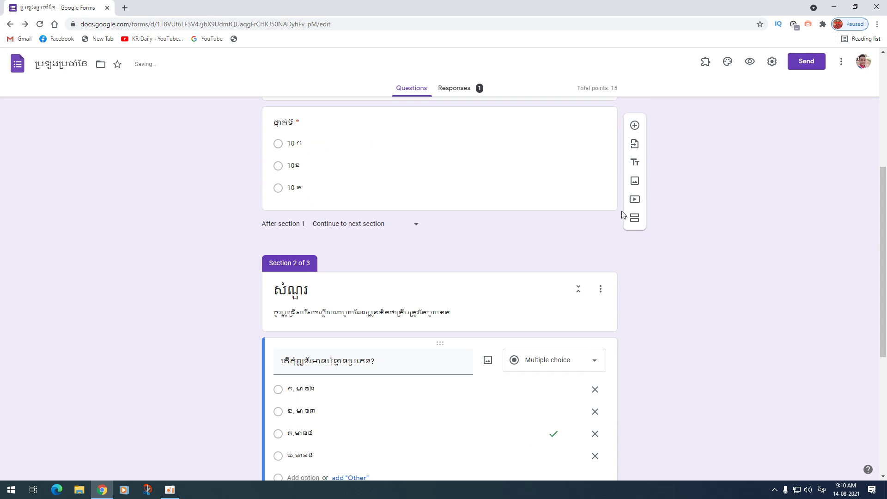
Look over the form's questions and examine the response summary, including the points distribution and the gender chart.
scroll(623, 217, "down", 10)
scroll(622, 211, "down", 4)
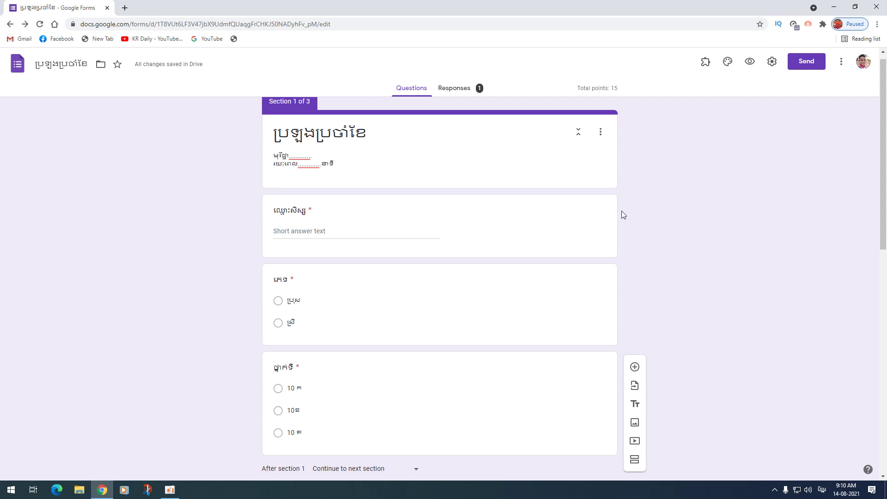
scroll(622, 211, "down", 7)
scroll(622, 213, "up", 7)
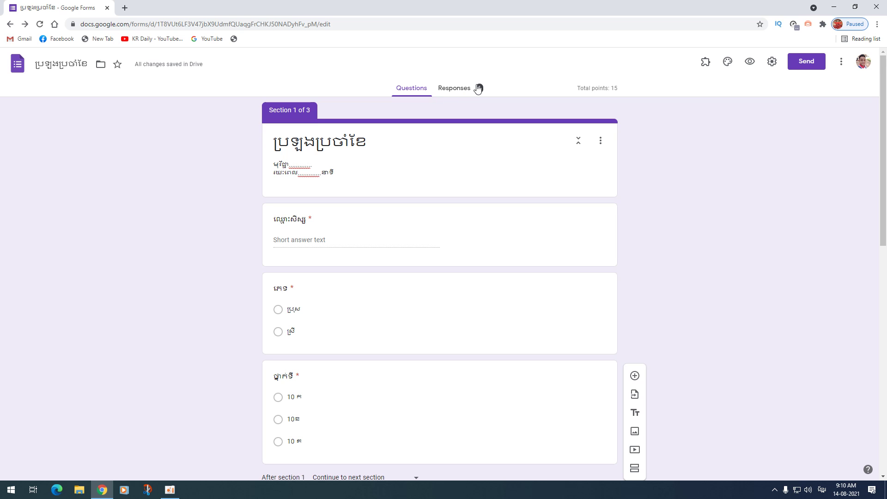
left_click(470, 93)
scroll(360, 279, "down", 8)
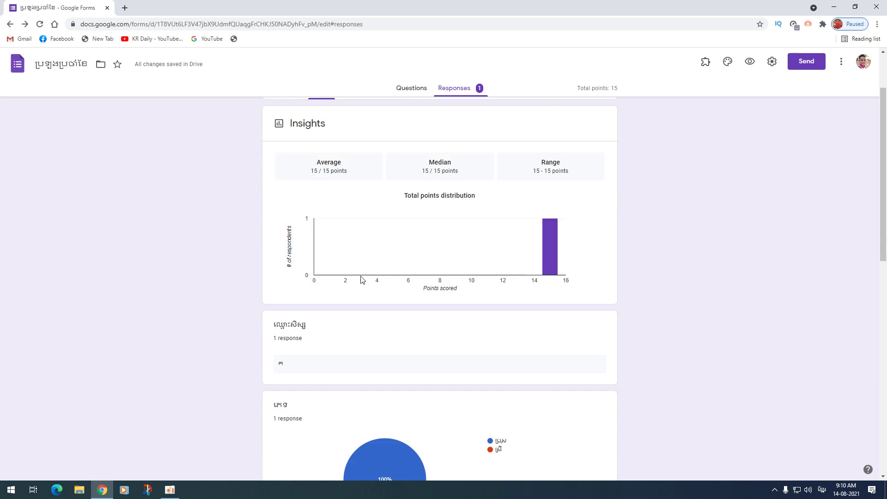
scroll(360, 279, "up", 8)
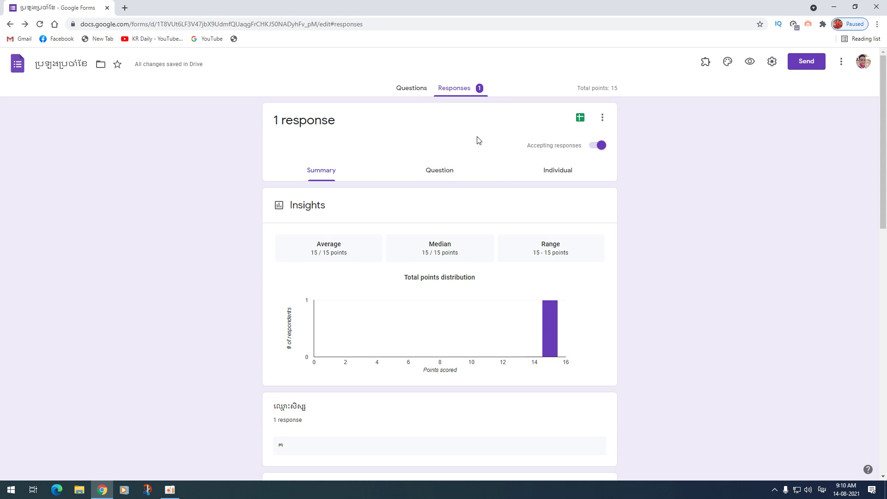
scroll(475, 139, "down", 4)
mouse_move(386, 363)
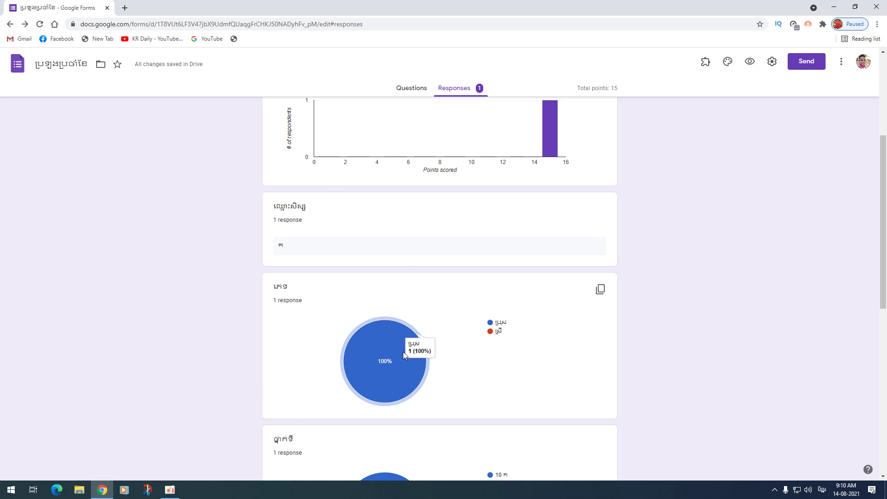
scroll(403, 352, "up", 5)
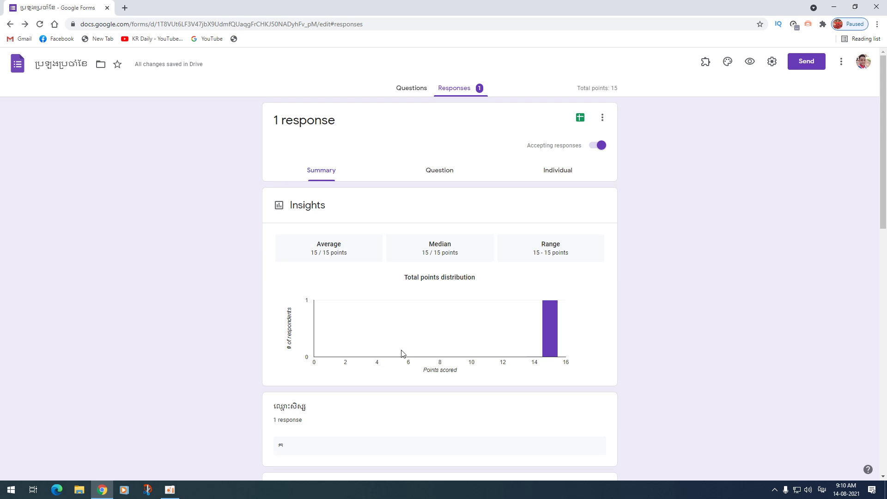
Open the individual response and check its student name and total score.
left_click(556, 178)
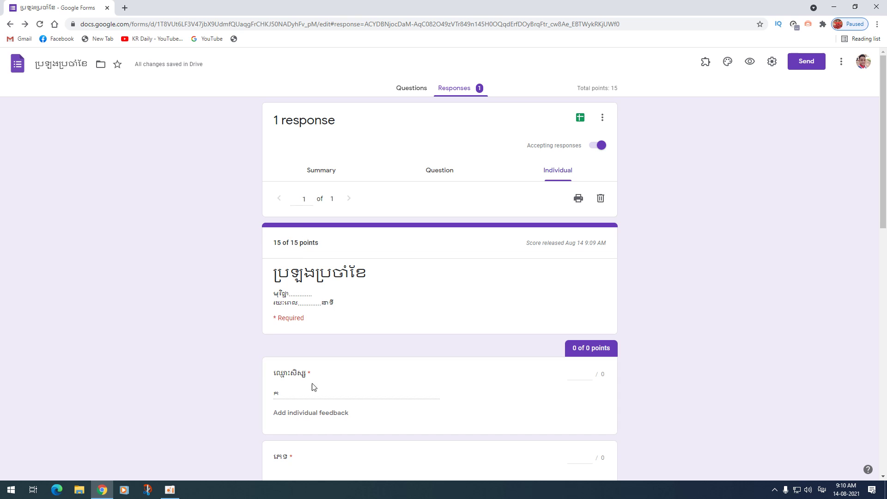
double_click(292, 396)
left_click_drag(273, 243, 304, 243)
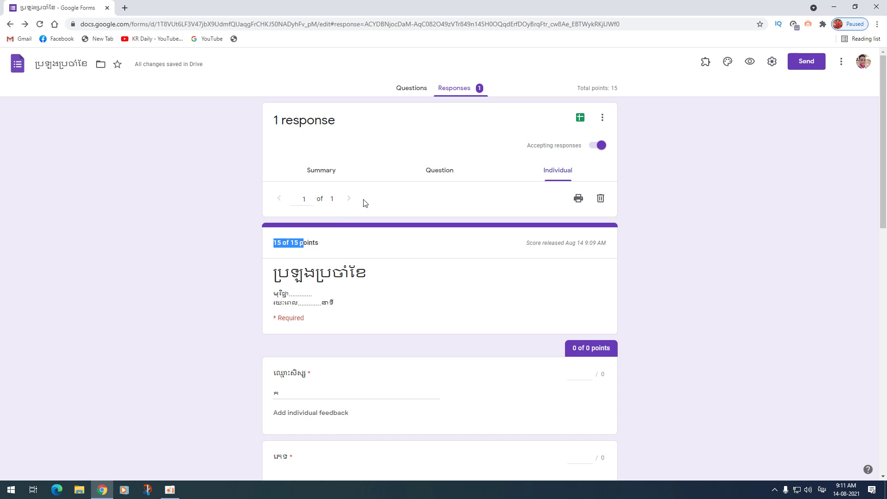
Create a new spreadsheet "ប្រឡងប្រចាំខែ (Responses)" for the form responses and check the score, gender and class cells in row 2.
left_click(581, 118)
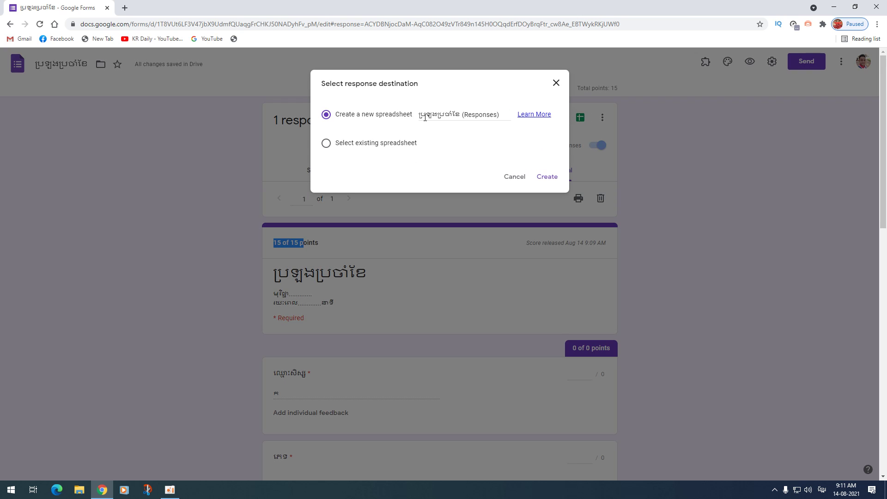
left_click(549, 180)
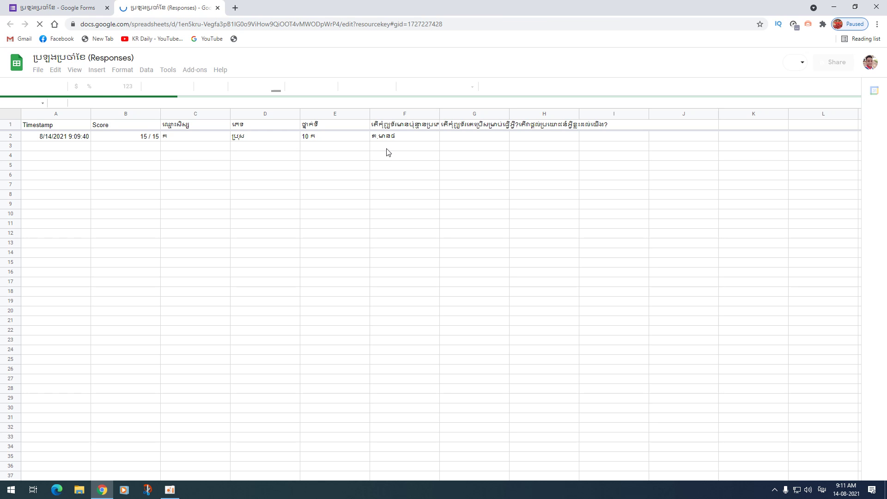
left_click(134, 138)
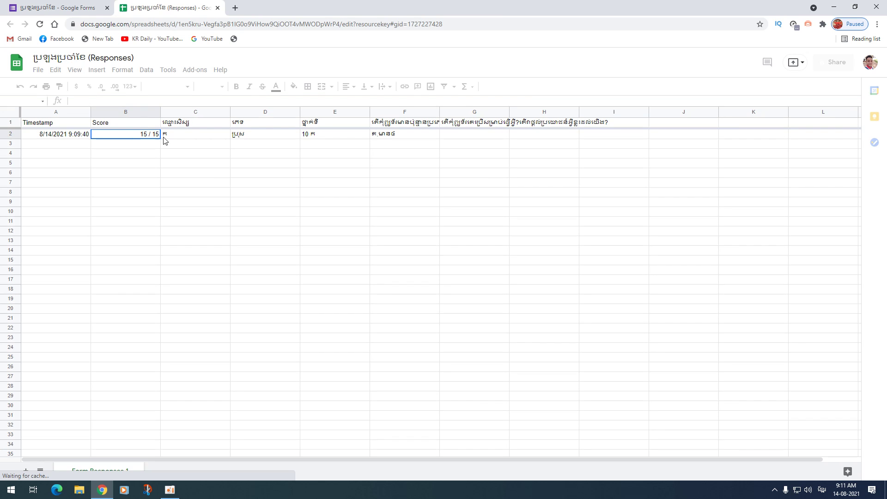
left_click(255, 139)
left_click(316, 136)
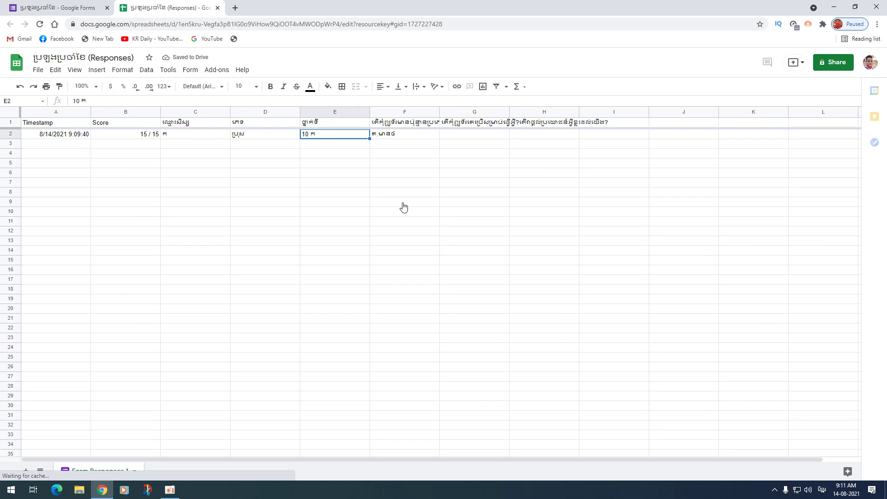
Set the number format of the Score column to Automatic and return to the score cell in row 2.
left_click(461, 138)
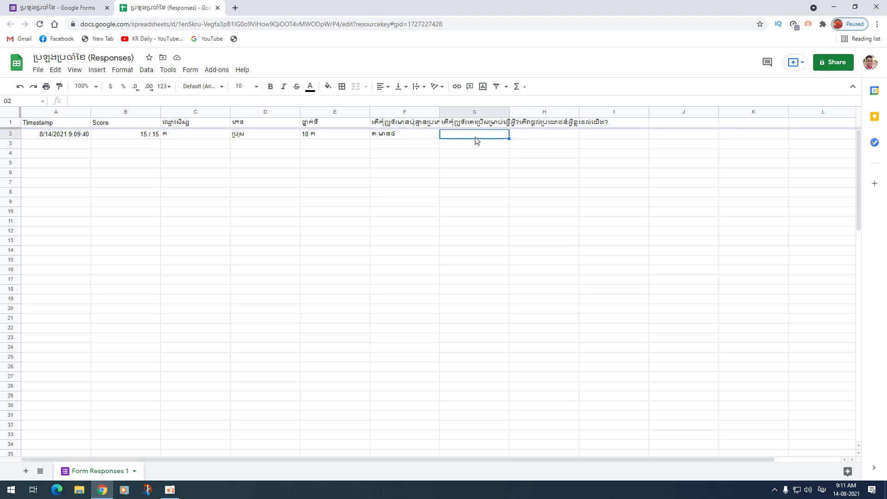
left_click(128, 135)
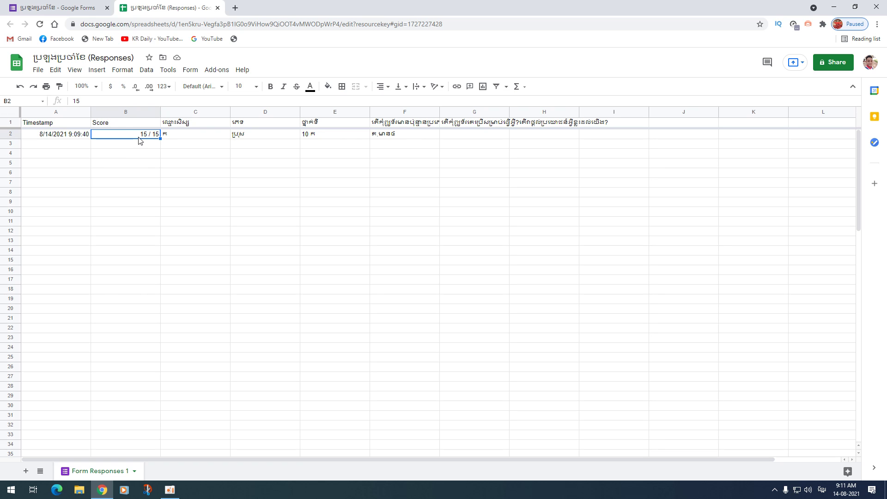
left_click(134, 111)
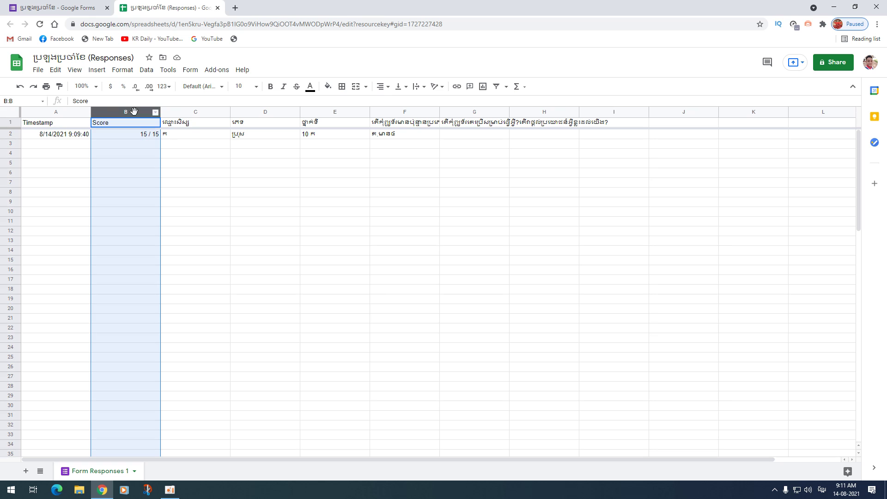
left_click(165, 87)
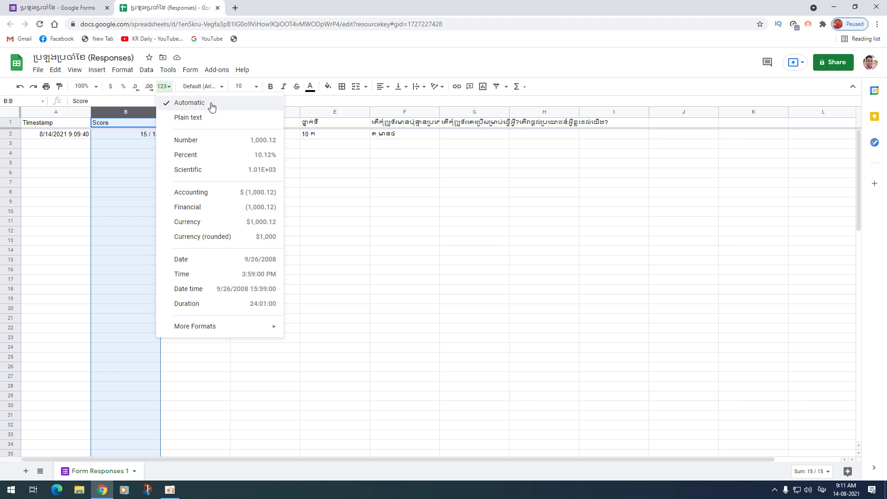
left_click(211, 106)
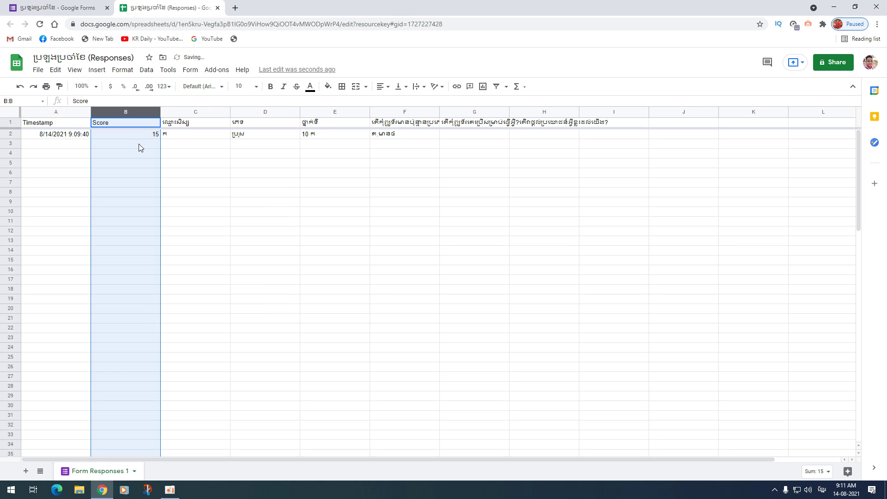
key("Down")
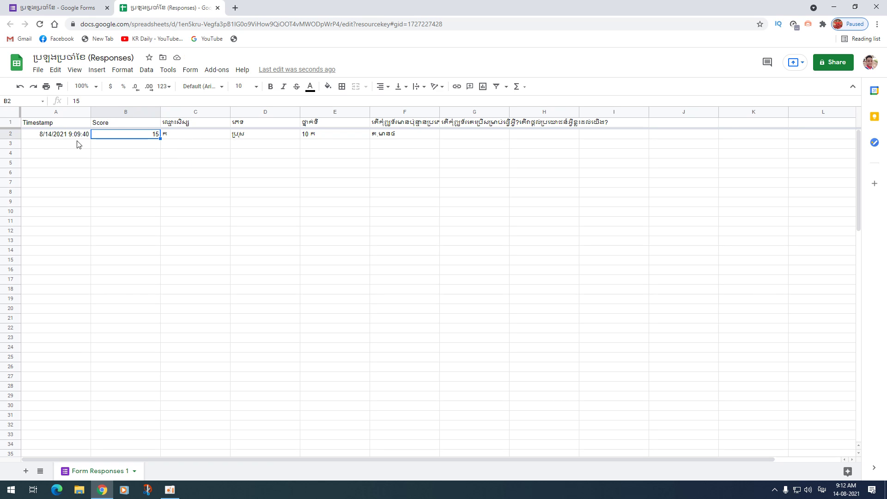
Select the response data area A2:I6, starting from the timestamp cell.
left_click(38, 136)
left_click_drag(38, 138, 598, 173)
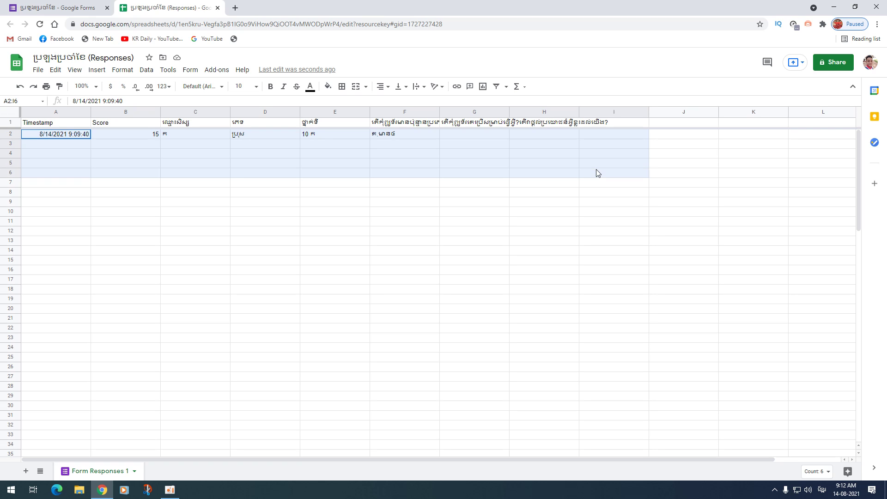